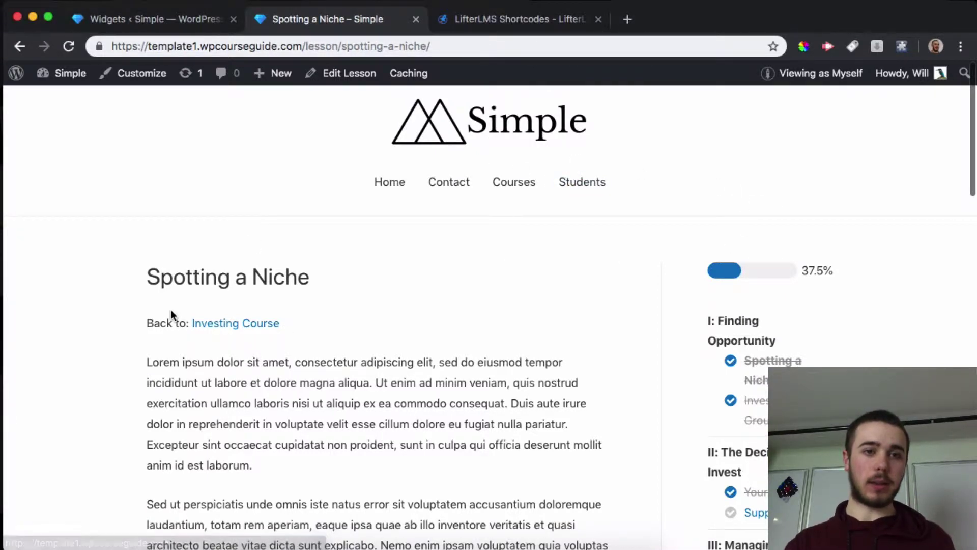
# - Compare the Widgets admin page with the Spotting a Niche lesson sidebar
pyautogui.scroll(-3, 170, 309)
pyautogui.scroll(-2, 768, 231)
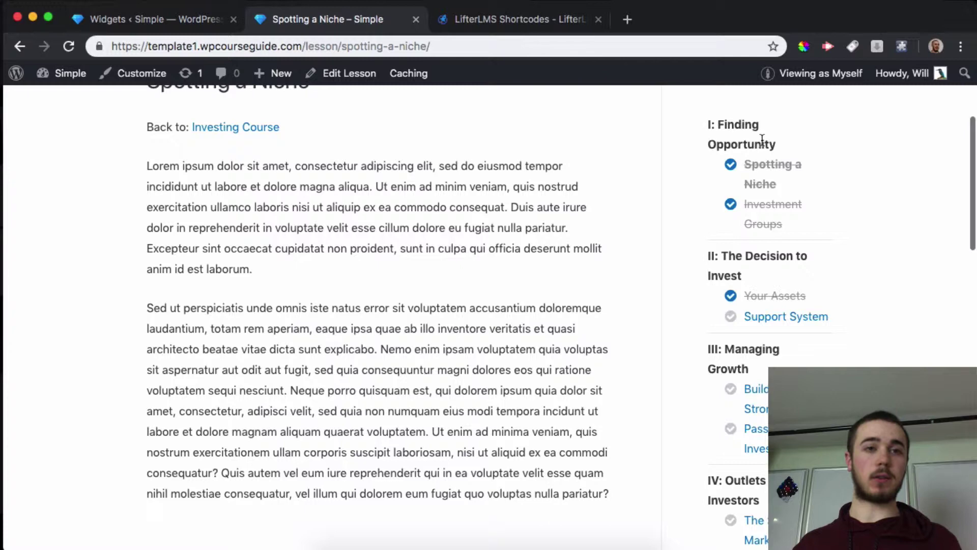
pyautogui.scroll(3, 762, 139)
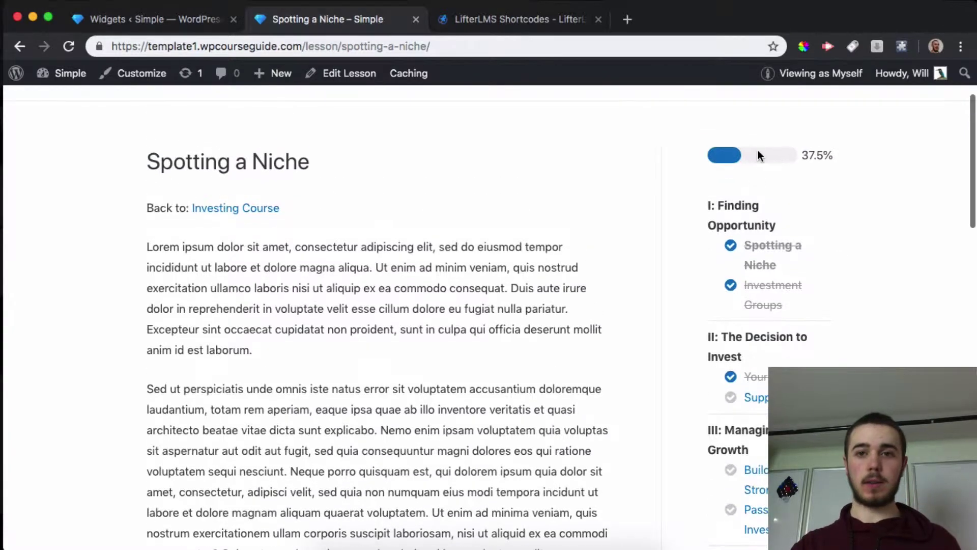
pyautogui.click(170, 23)
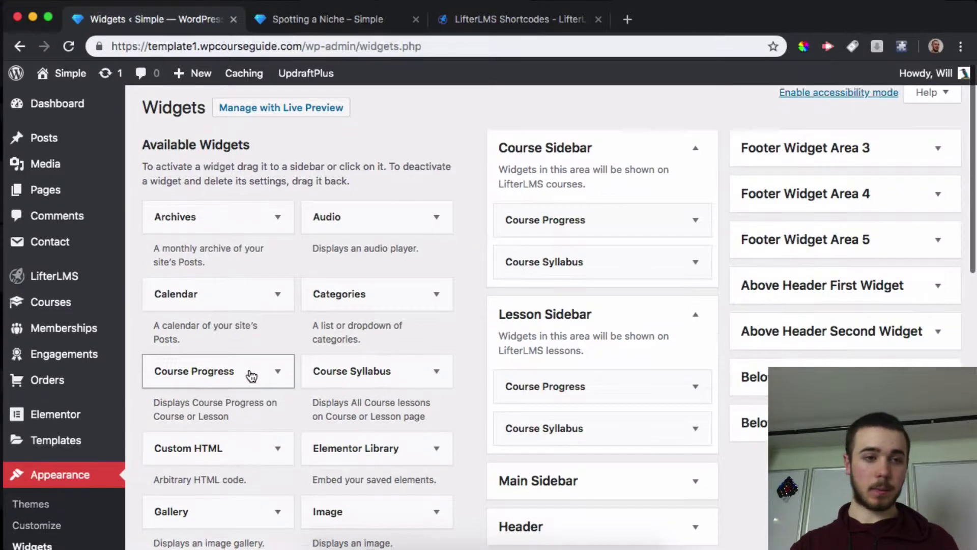
pyautogui.scroll(-3, 239, 374)
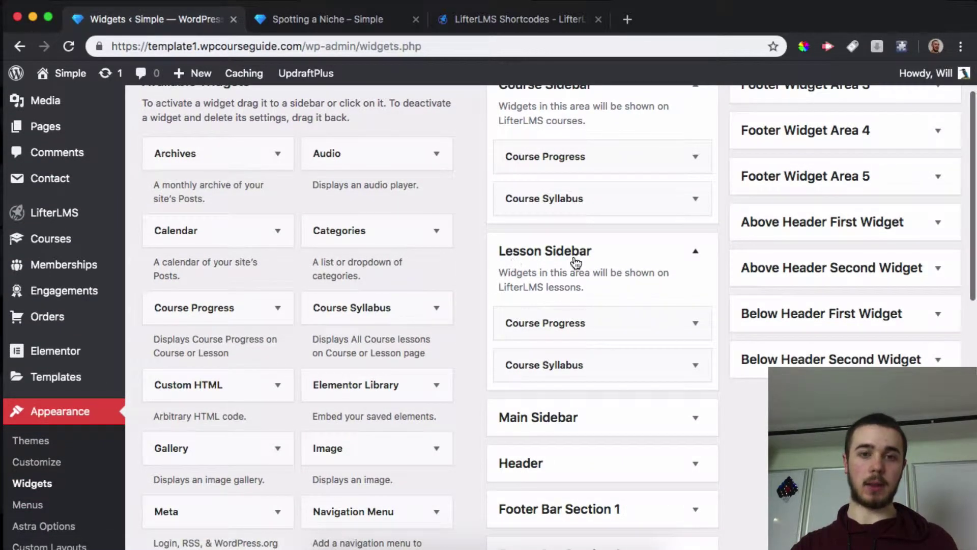
pyautogui.click(340, 20)
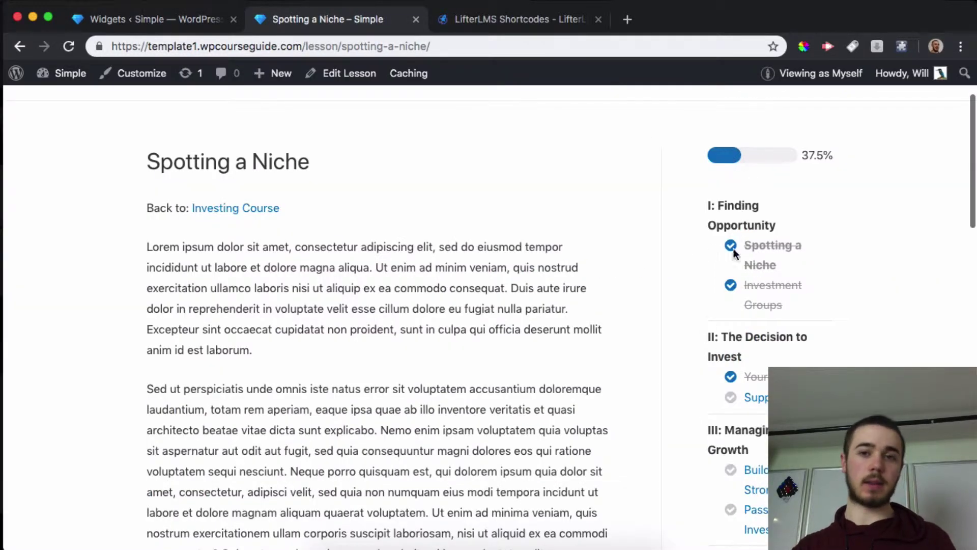
pyautogui.click(152, 24)
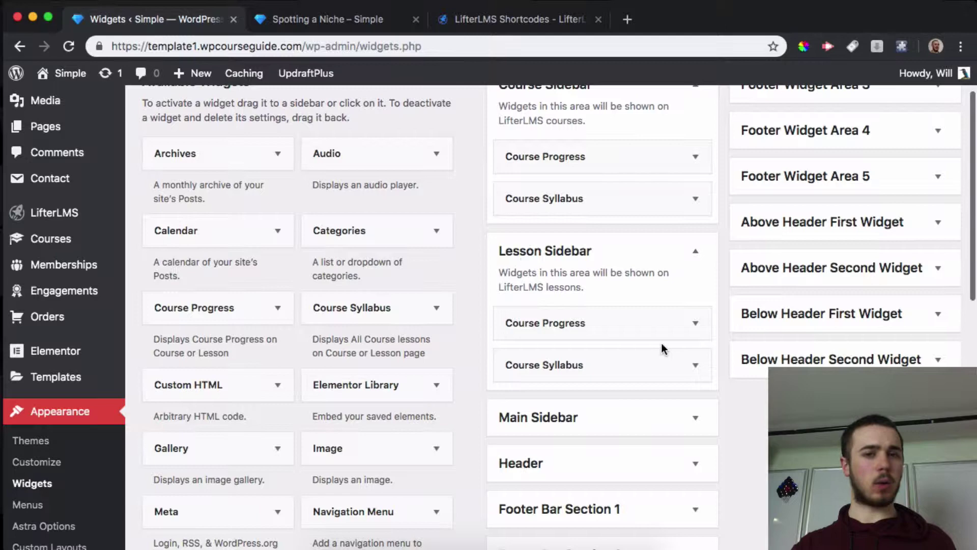
# - Delete the Course Syllabus widget from the Lesson Sidebar and reload the lesson to confirm
pyautogui.click(693, 366)
pyautogui.scroll(-2, 693, 365)
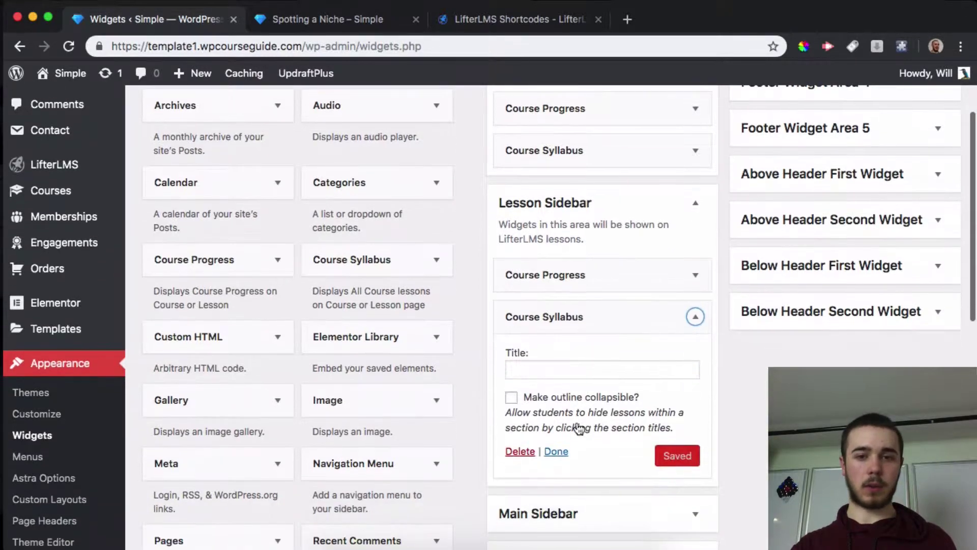
pyautogui.click(518, 451)
pyautogui.click(305, 21)
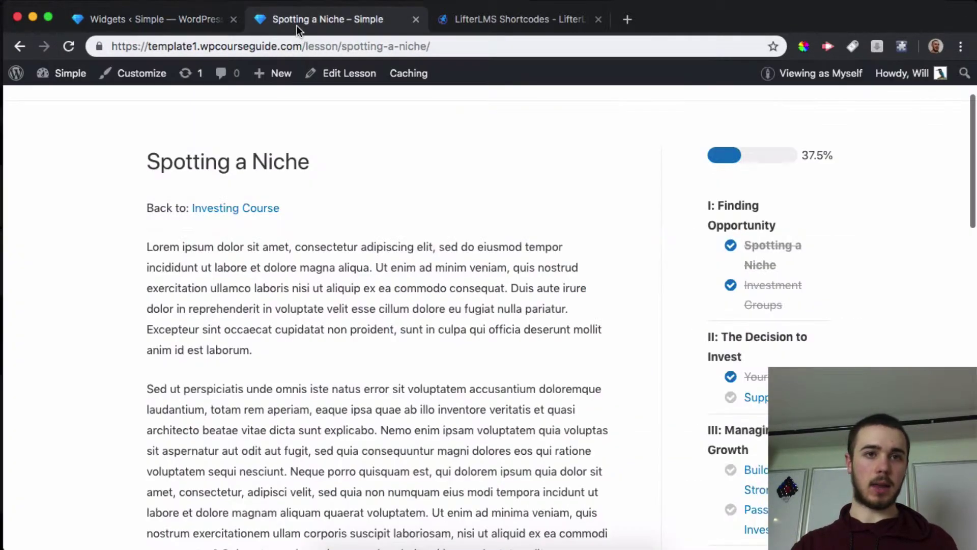
pyautogui.click(63, 46)
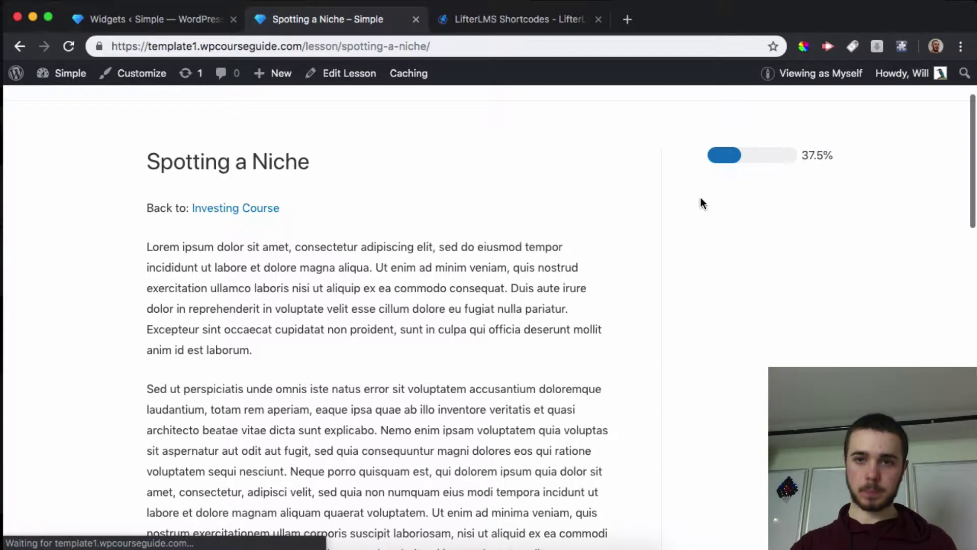
pyautogui.click(168, 20)
# - Add a Text widget to the Lesson Sidebar containing 'Hello!' and save it
pyautogui.scroll(-5, 353, 262)
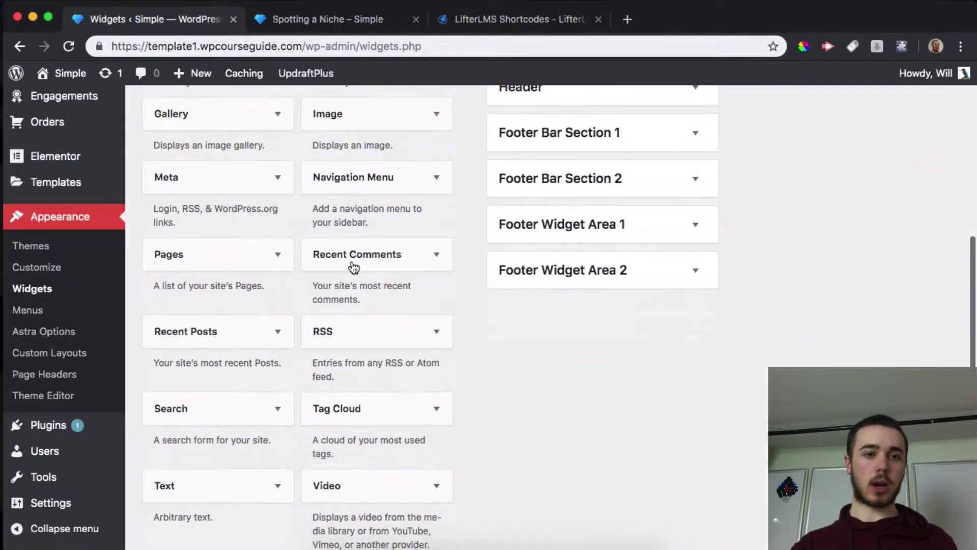
pyautogui.scroll(-3, 353, 265)
pyautogui.moveTo(239, 309); pyautogui.dragTo(593, 426)
pyautogui.click(449, 525)
pyautogui.write('H')
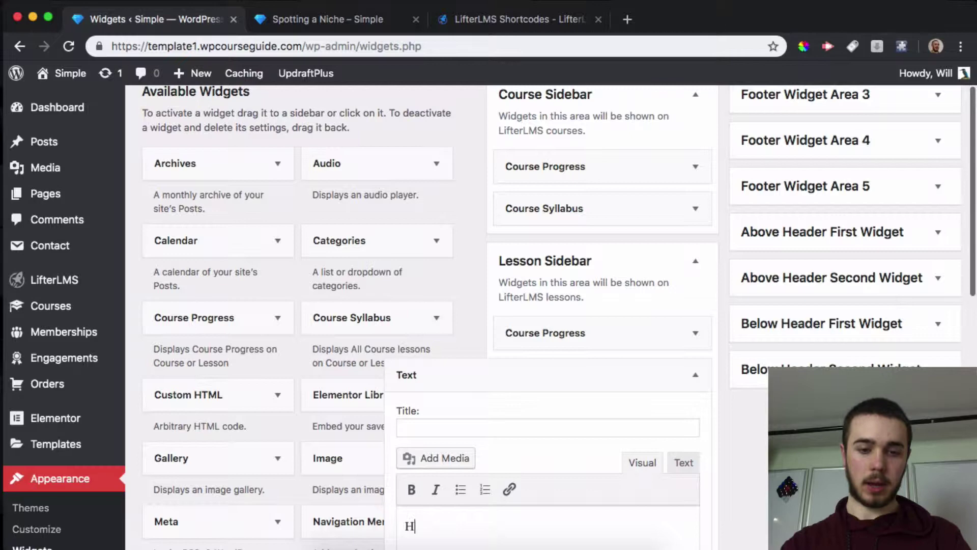
pyautogui.write('ello!')
pyautogui.scroll(-3, 589, 488)
pyautogui.click(677, 518)
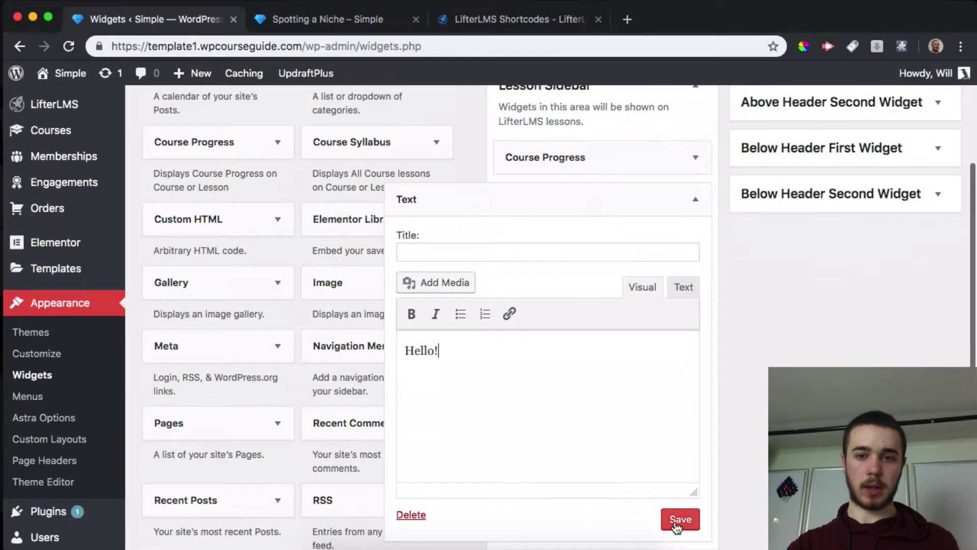
# - Reload the lesson page and check that 'Hello!' appears under the progress bar
pyautogui.click(305, 20)
pyautogui.click(63, 54)
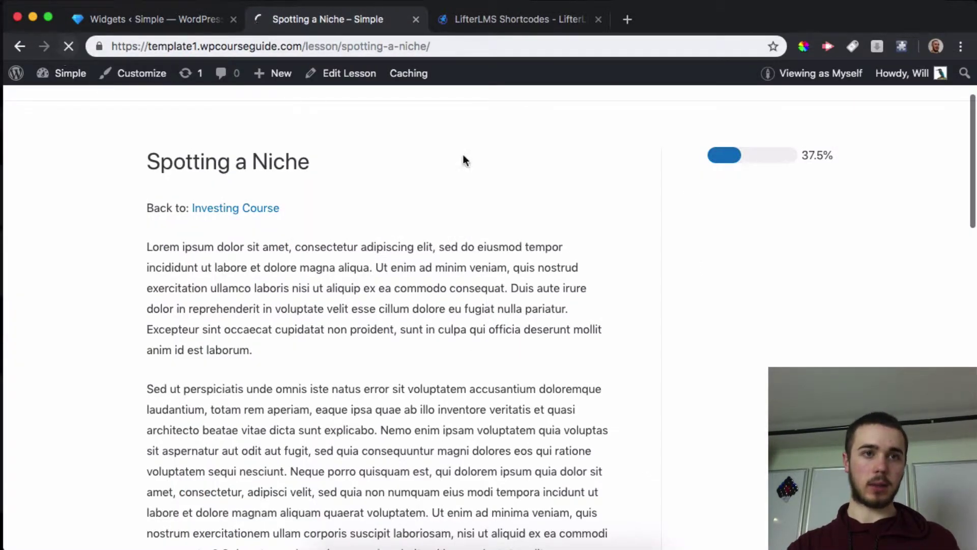
pyautogui.moveTo(708, 208); pyautogui.dragTo(786, 212)
pyautogui.click(787, 212)
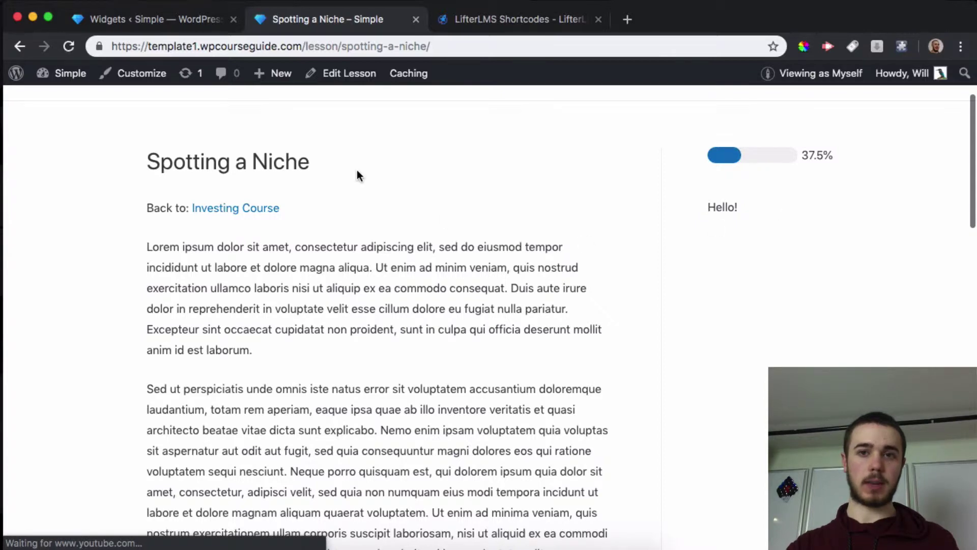
# - Find the Course Outline shortcode in the LifterLMS docs and select its usage example
pyautogui.click(505, 22)
pyautogui.scroll(-6, 469, 312)
pyautogui.scroll(5, 469, 311)
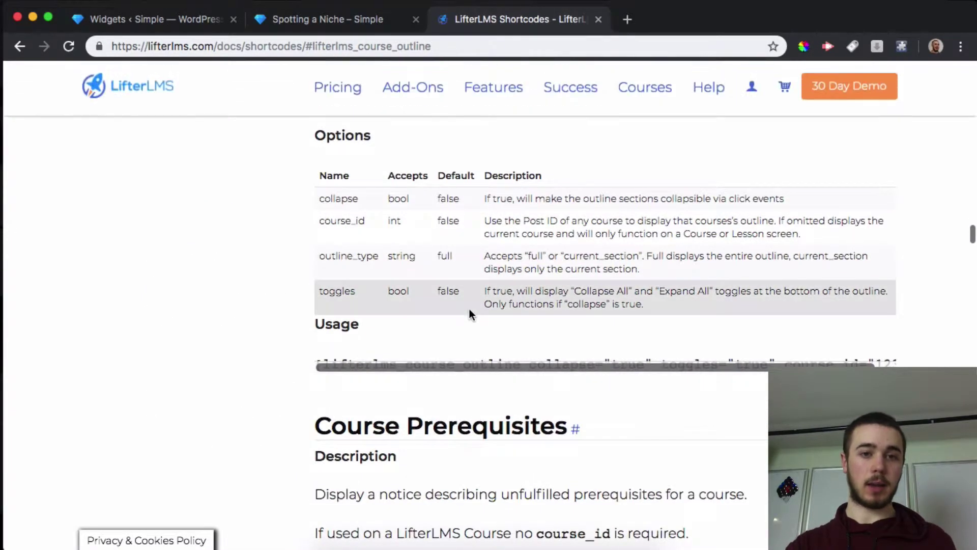
pyautogui.scroll(1, 469, 288)
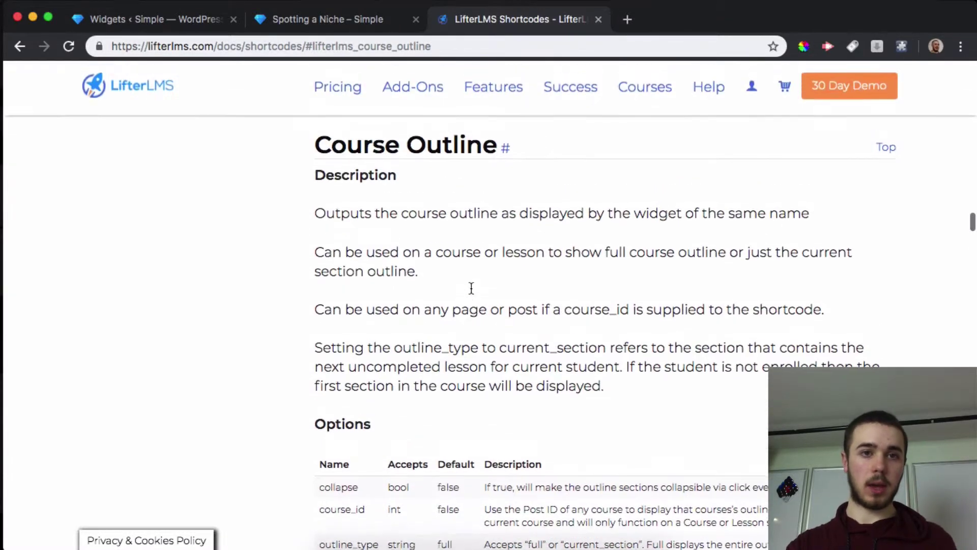
pyautogui.scroll(-3, 470, 184)
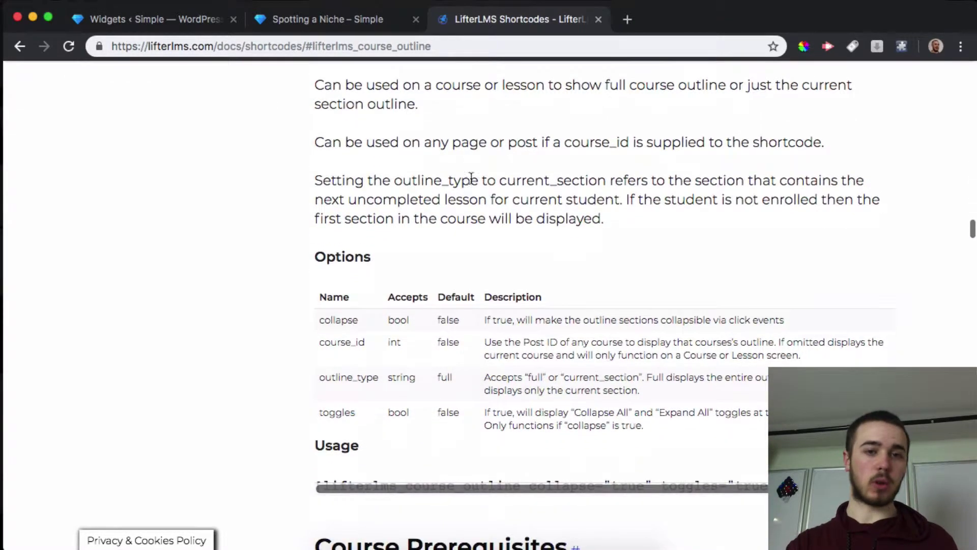
pyautogui.tripleClick(356, 481)
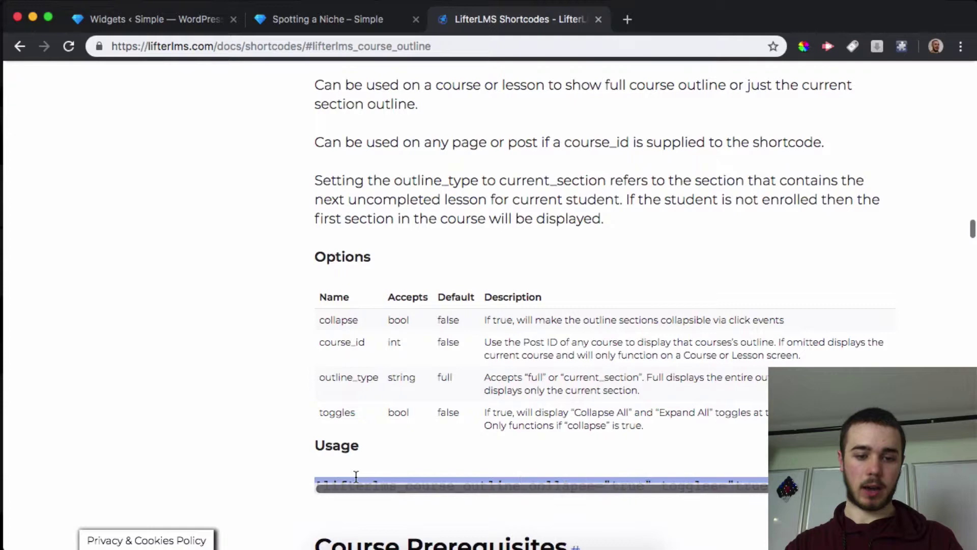
# - Paste the copied course outline shortcode over 'Hello!' in the Text widget
pyautogui.click(192, 19)
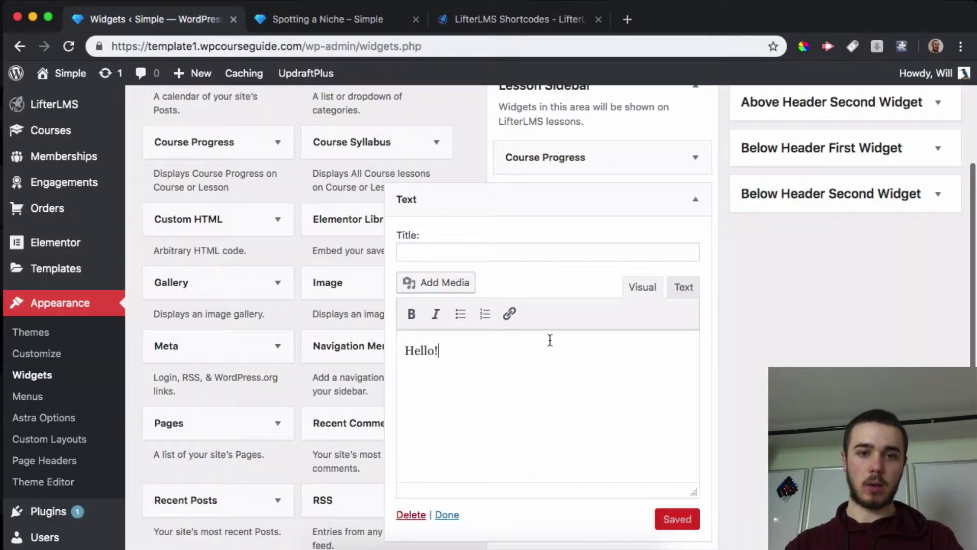
pyautogui.moveTo(453, 355); pyautogui.dragTo(383, 353)
pyautogui.press('super+v')
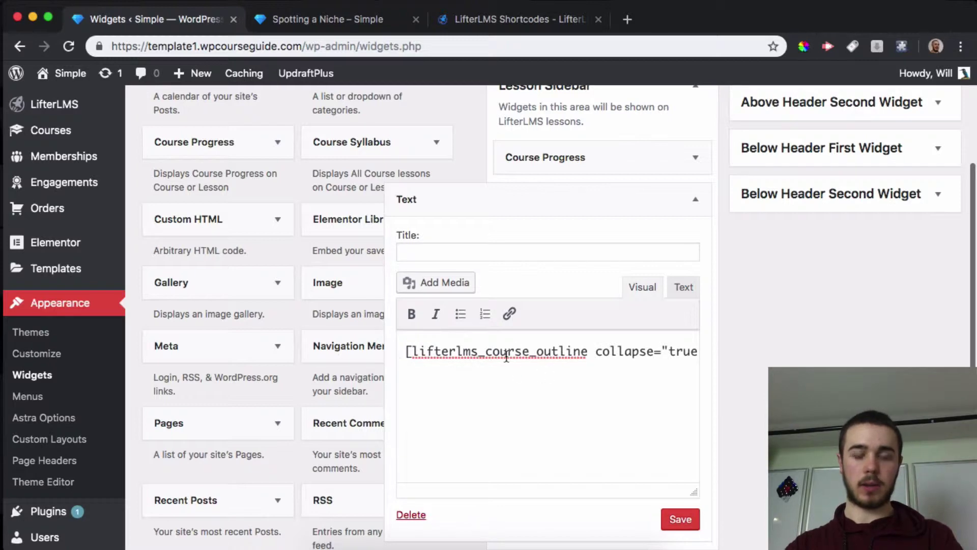
pyautogui.hscroll(5, 506, 358)
pyautogui.hscroll(-5, 507, 357)
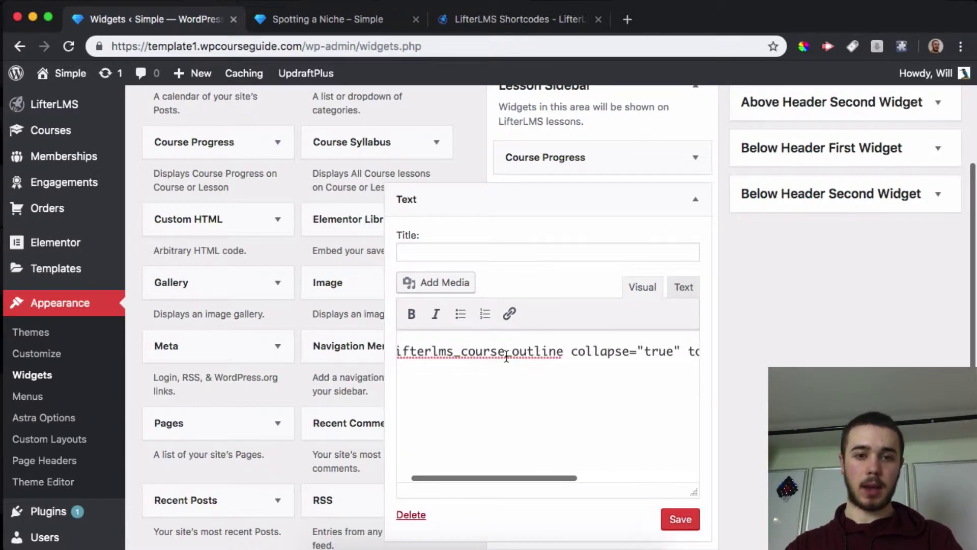
pyautogui.hscroll(-1, 506, 357)
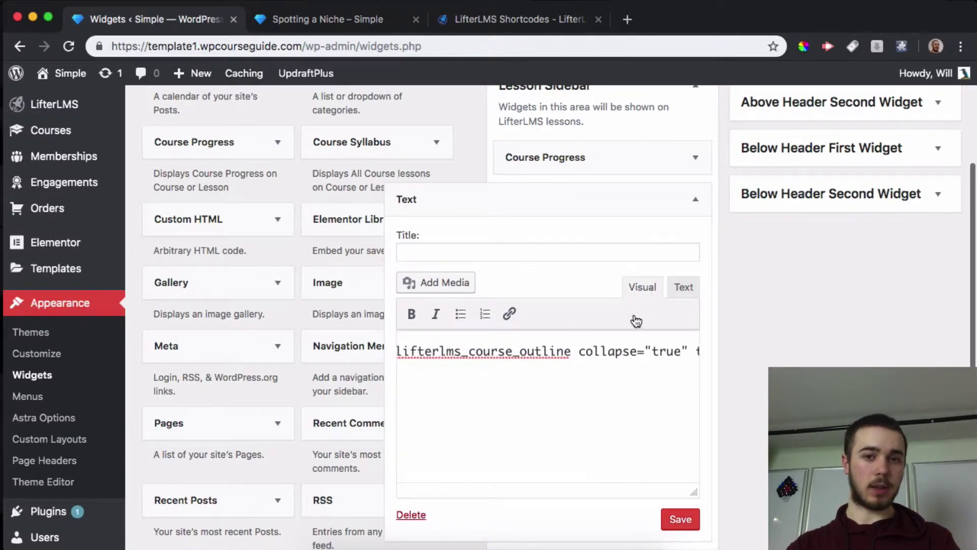
pyautogui.tripleClick(544, 338)
pyautogui.press('super+c')
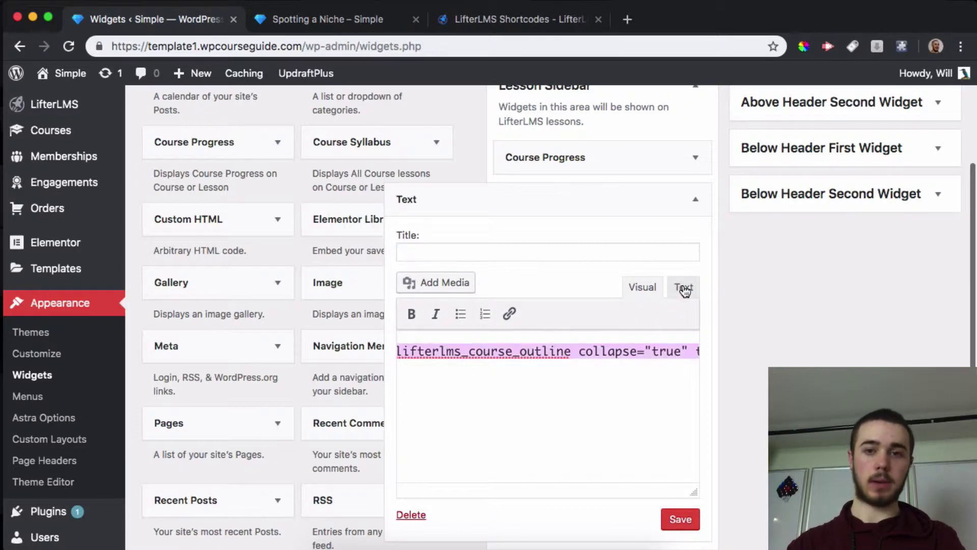
# - In HTML view, replace the markup with the bare [lifterlms_course_outline collapse="true" toggles="true" course_id="123"] shortcode
pyautogui.click(682, 287)
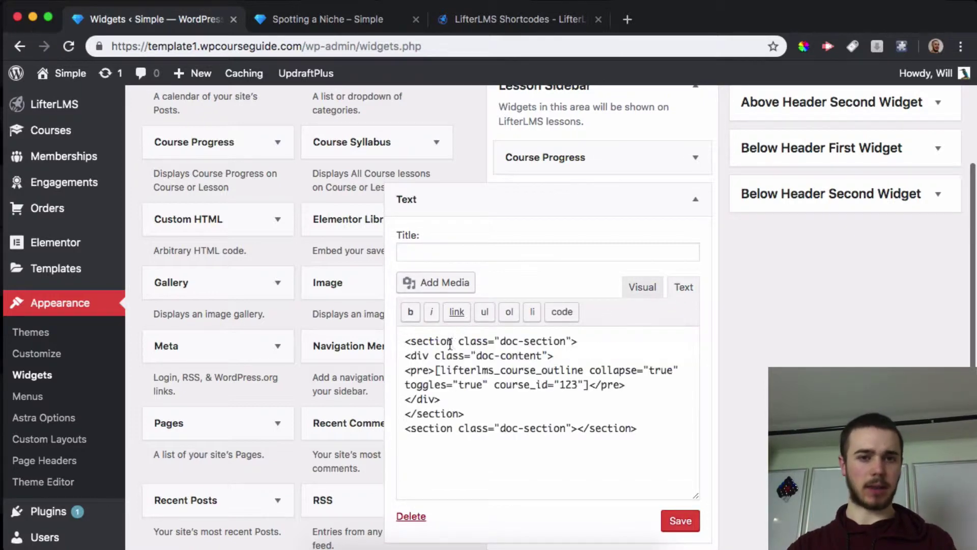
pyautogui.moveTo(418, 345); pyautogui.dragTo(632, 451)
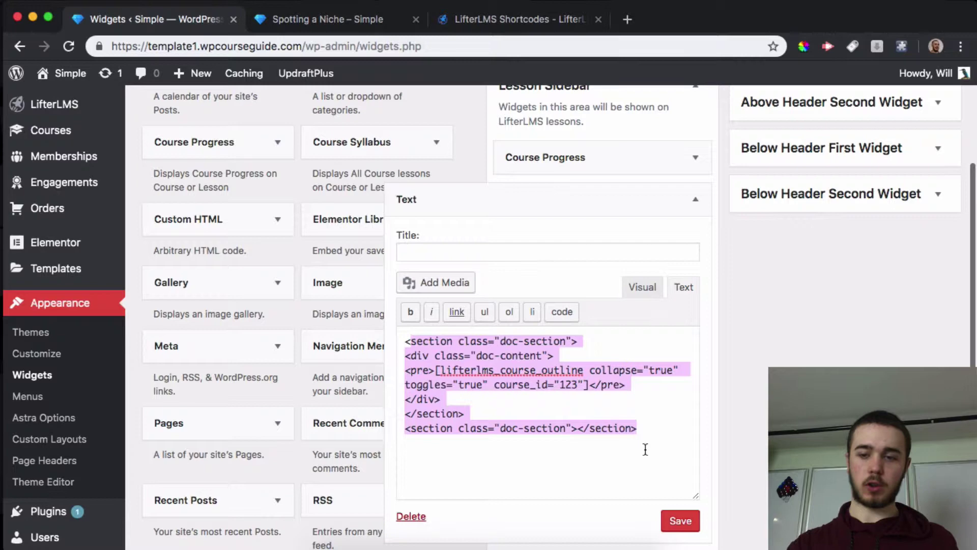
pyautogui.press('BackSpace')
pyautogui.press('super+v')
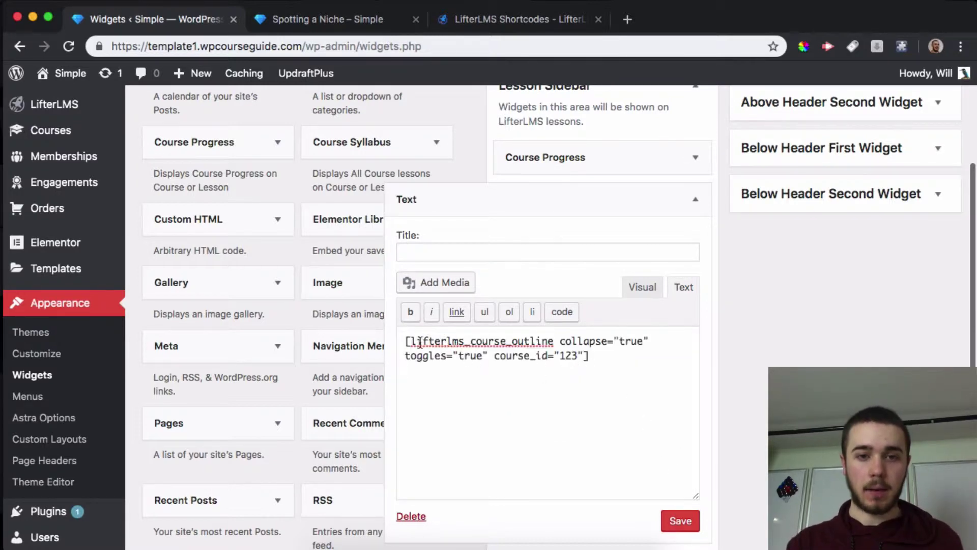
pyautogui.click(499, 20)
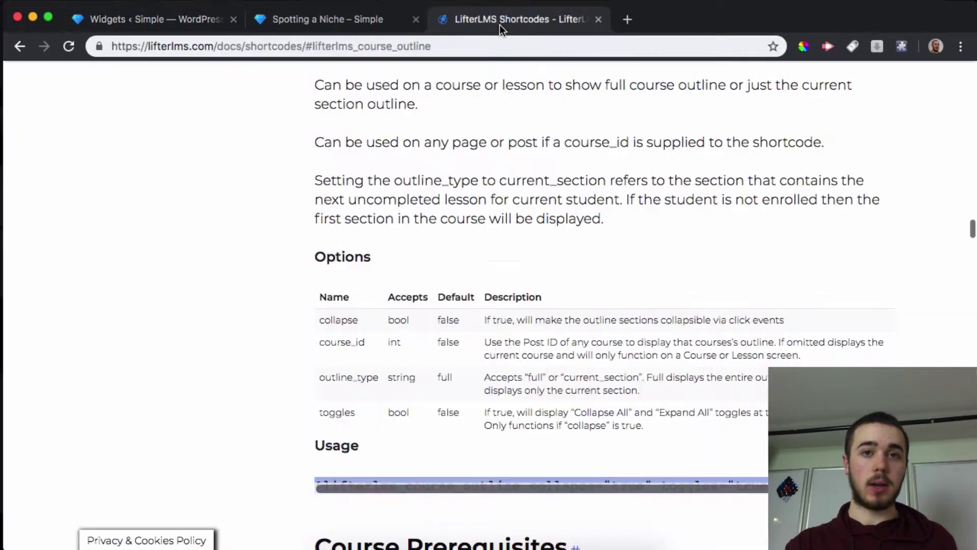
pyautogui.scroll(-2, 351, 320)
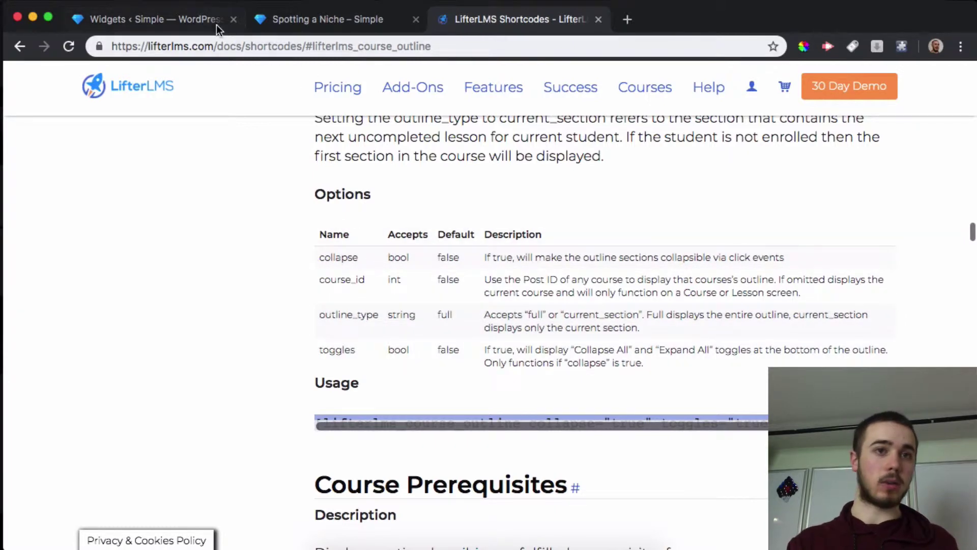
# - Check the lesson page sidebar outline produced by the current shortcode
pyautogui.click(187, 24)
pyautogui.click(680, 520)
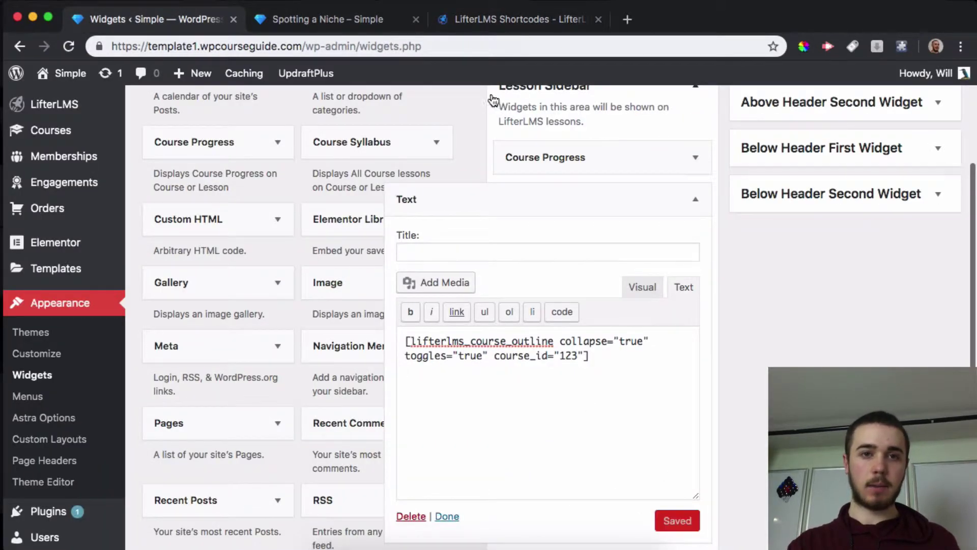
pyautogui.click(346, 23)
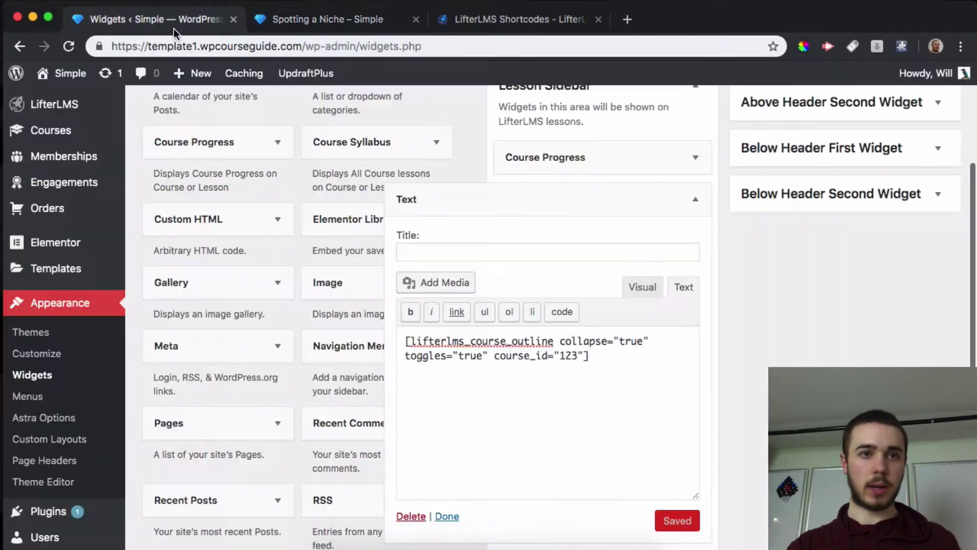
pyautogui.click(173, 20)
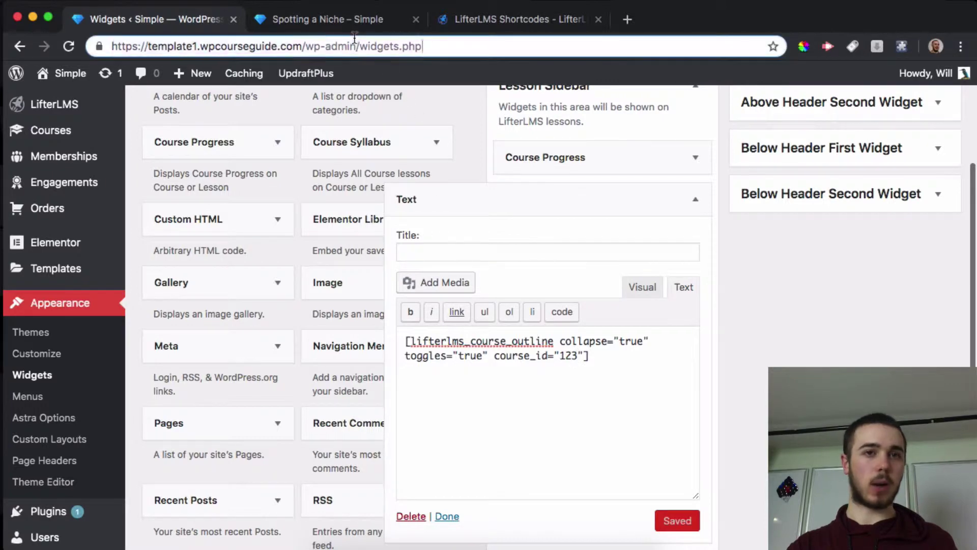
pyautogui.click(346, 23)
pyautogui.hotkey('ctrl', 'shift', 'Tab')
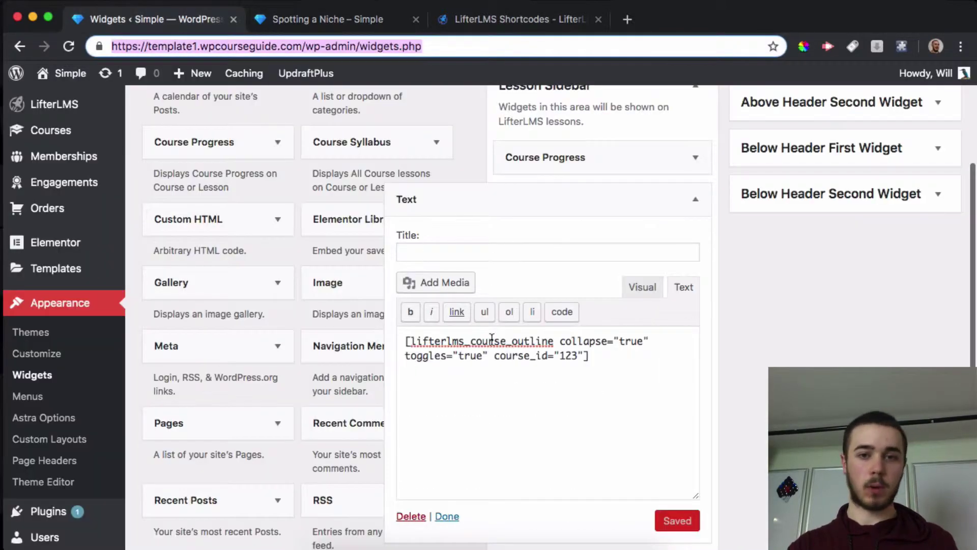
# - Remove course_id="123" from the shortcode, save the widget, and reload the lesson page
pyautogui.moveTo(490, 357); pyautogui.dragTo(569, 355)
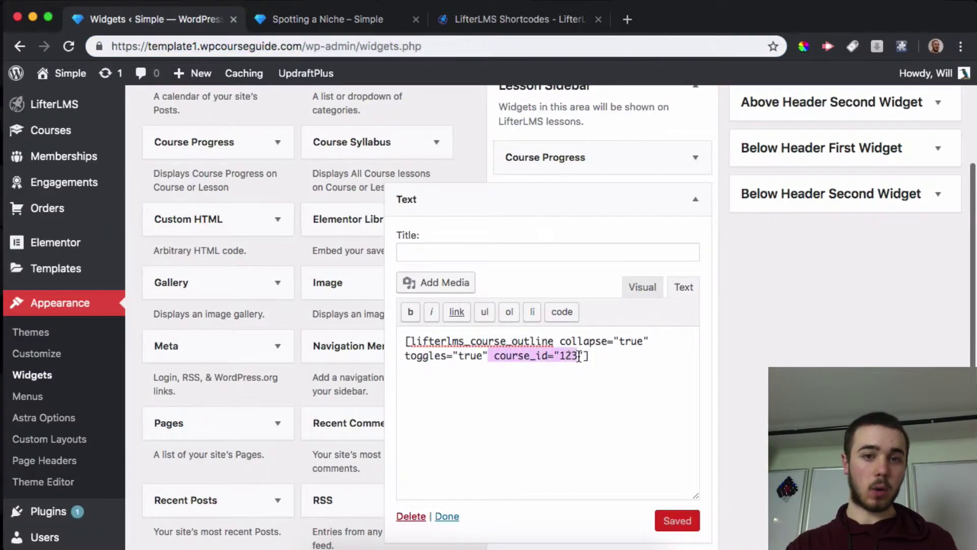
pyautogui.press('BackSpace')
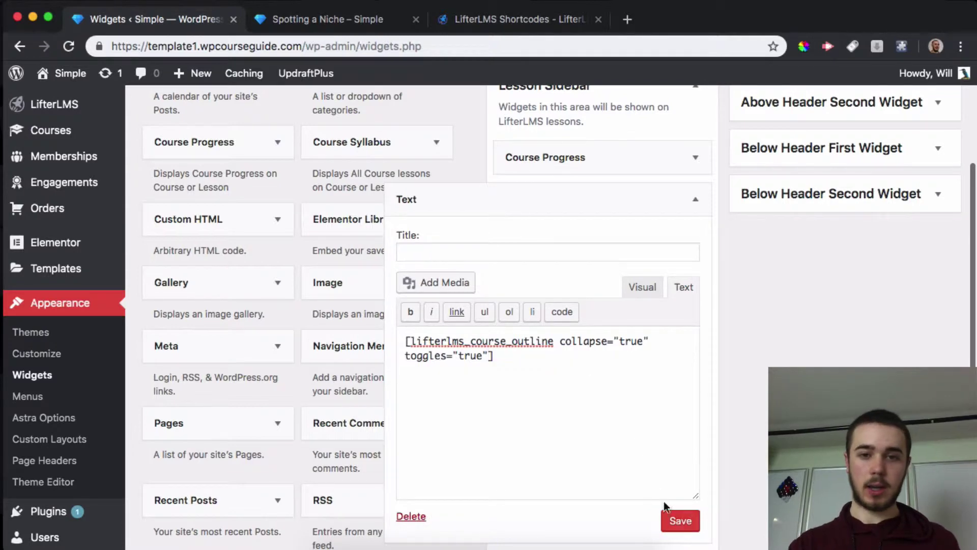
pyautogui.click(673, 519)
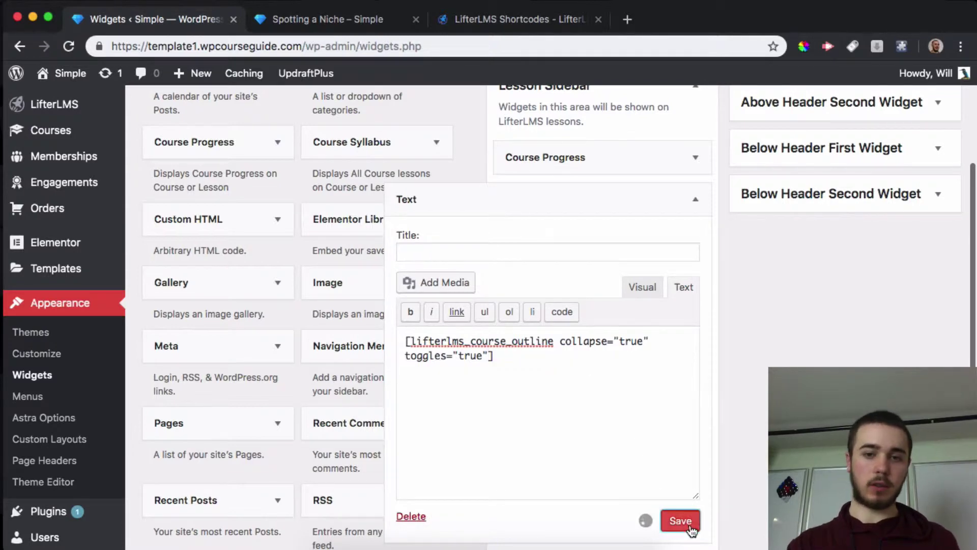
pyautogui.click(317, 24)
pyautogui.click(68, 45)
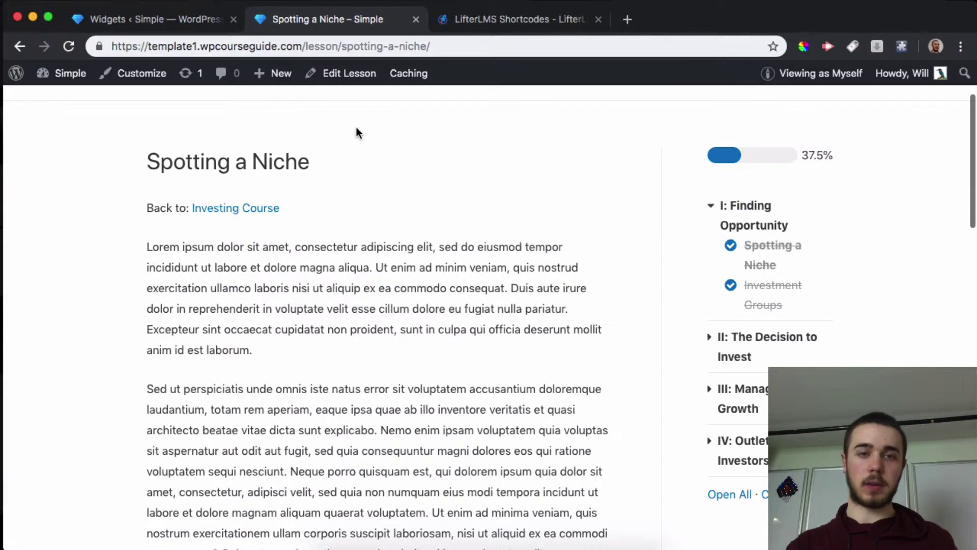
pyautogui.click(169, 10)
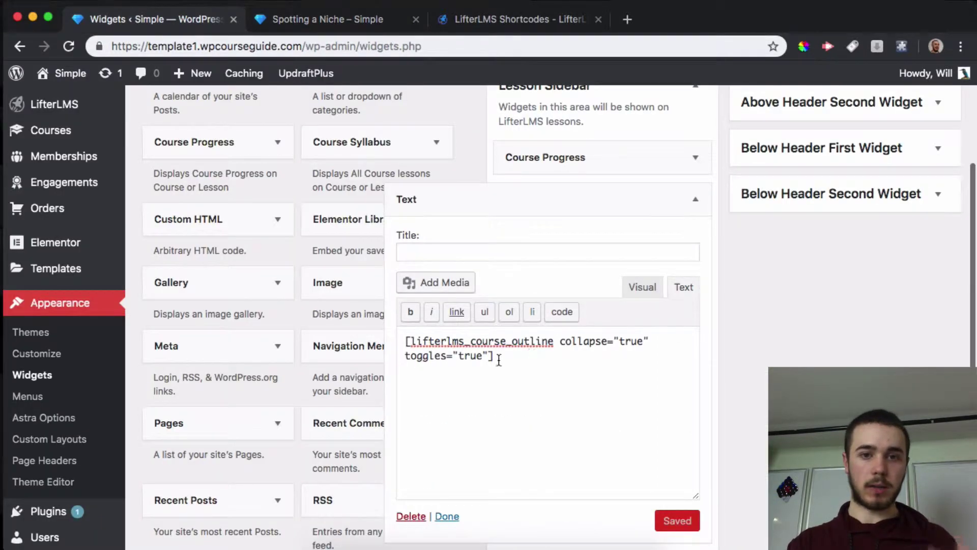
# - Copy outline_type from the docs and insert outline_type= before the shortcode's closing bracket
pyautogui.click(527, 23)
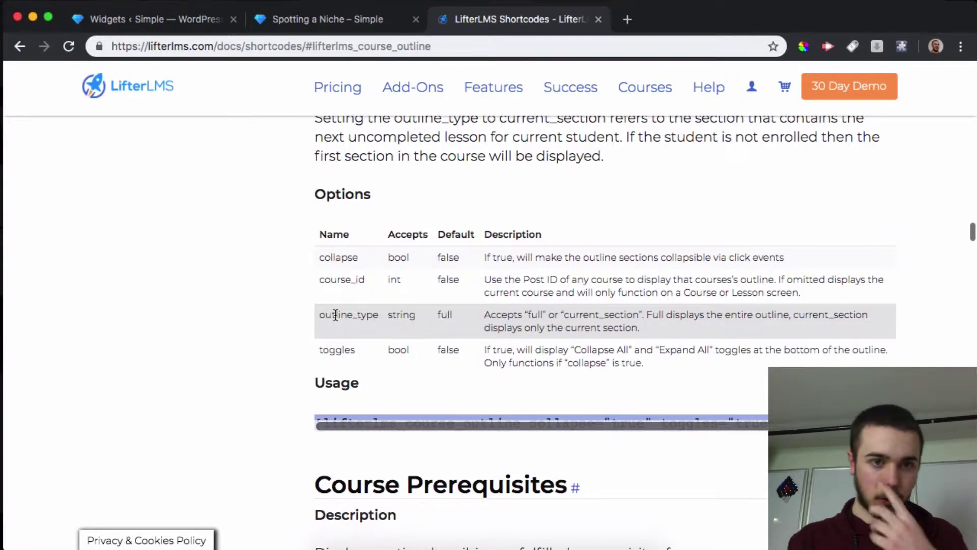
pyautogui.moveTo(322, 316); pyautogui.dragTo(378, 315)
pyautogui.press('super+c')
pyautogui.click(206, 29)
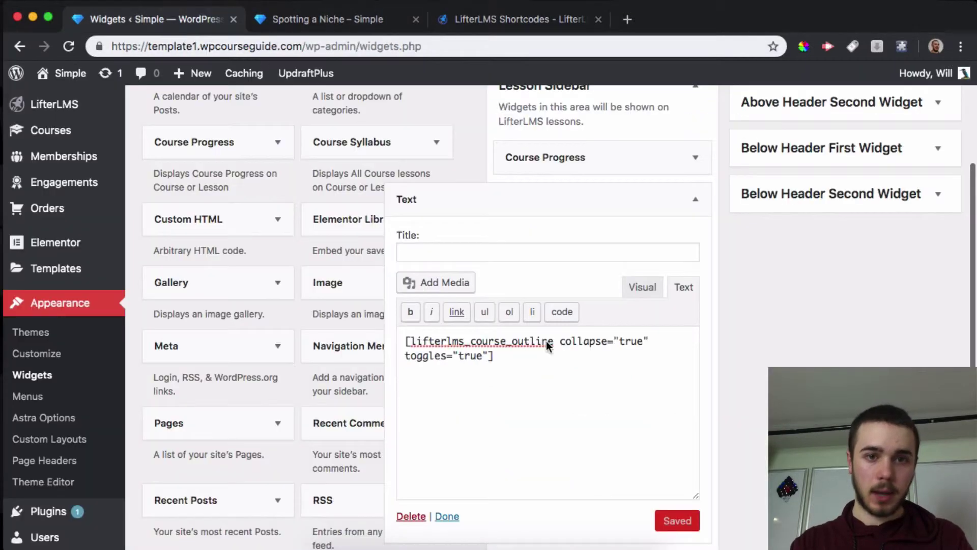
pyautogui.click(489, 355)
pyautogui.press('super+v')
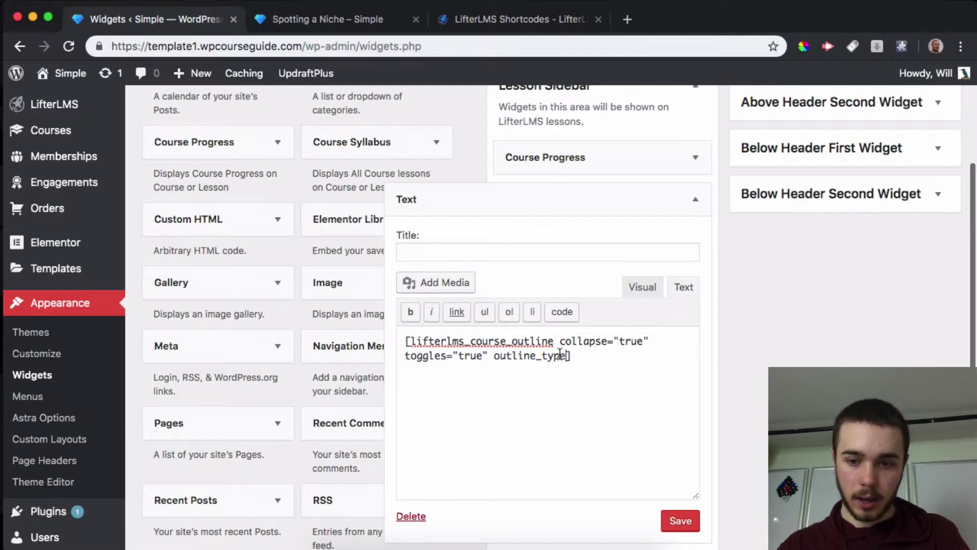
pyautogui.write('=')
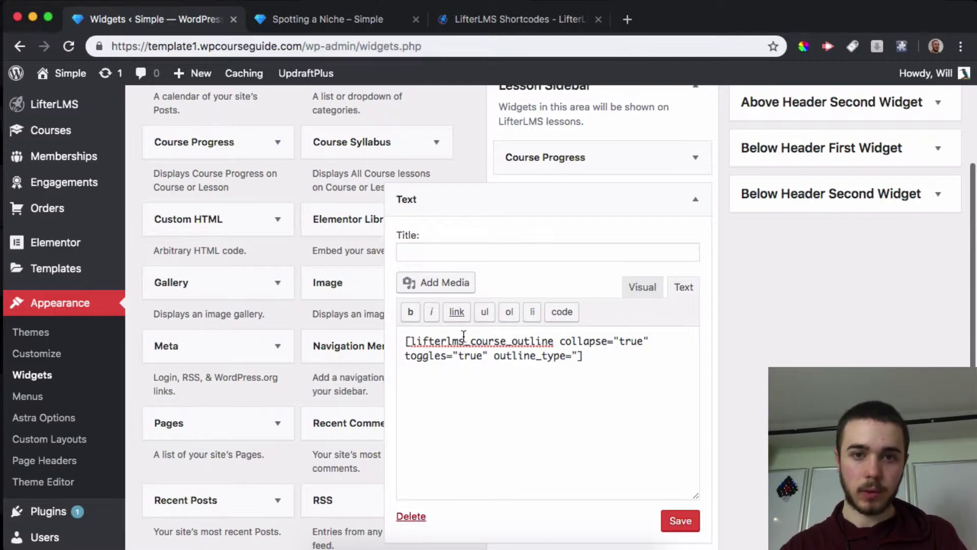
# - Copy current_section from the docs, complete outline_type="current_section", and save the widget
pyautogui.click(350, 14)
pyautogui.click(448, 15)
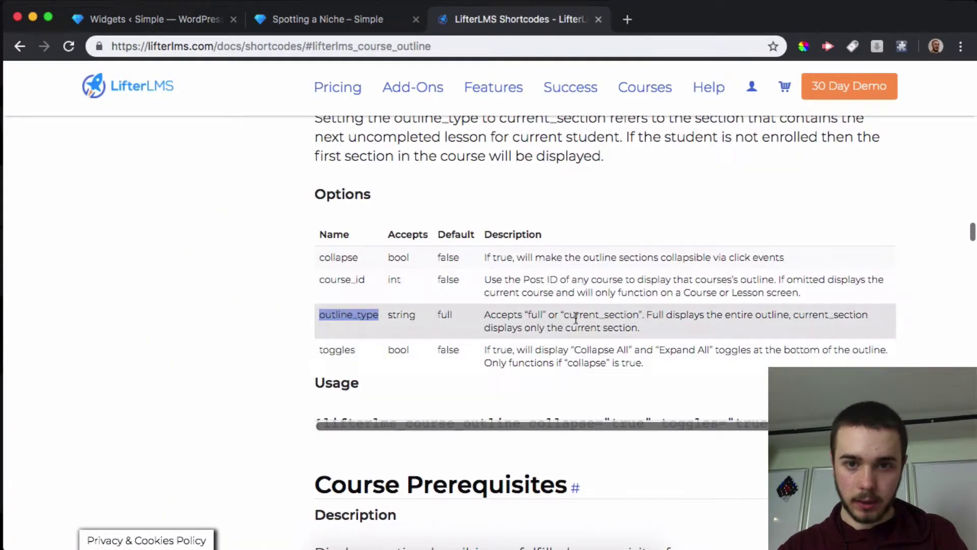
pyautogui.moveTo(564, 316); pyautogui.dragTo(634, 316)
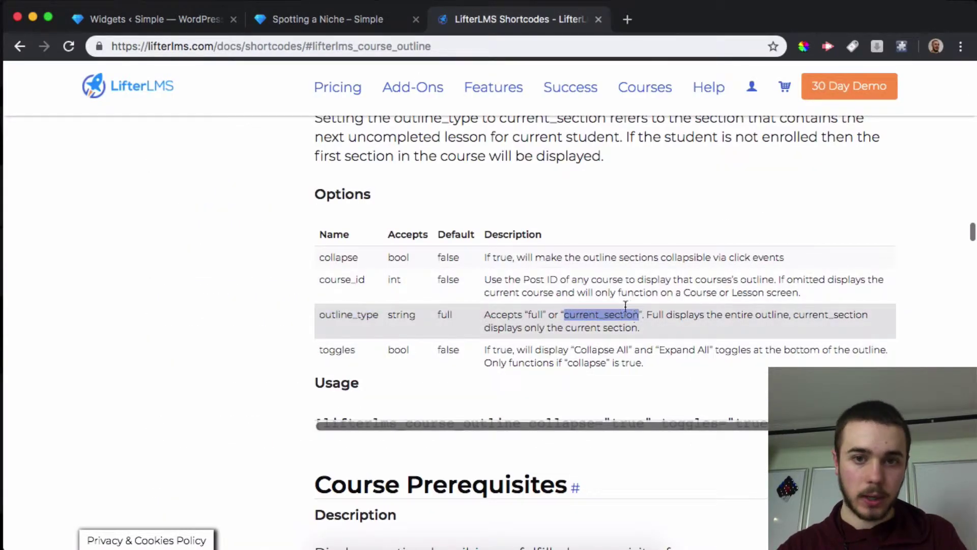
pyautogui.hotkey('ctrl', 'c')
pyautogui.click(191, 17)
pyautogui.write('"')
pyautogui.hotkey('ctrl', 'v')
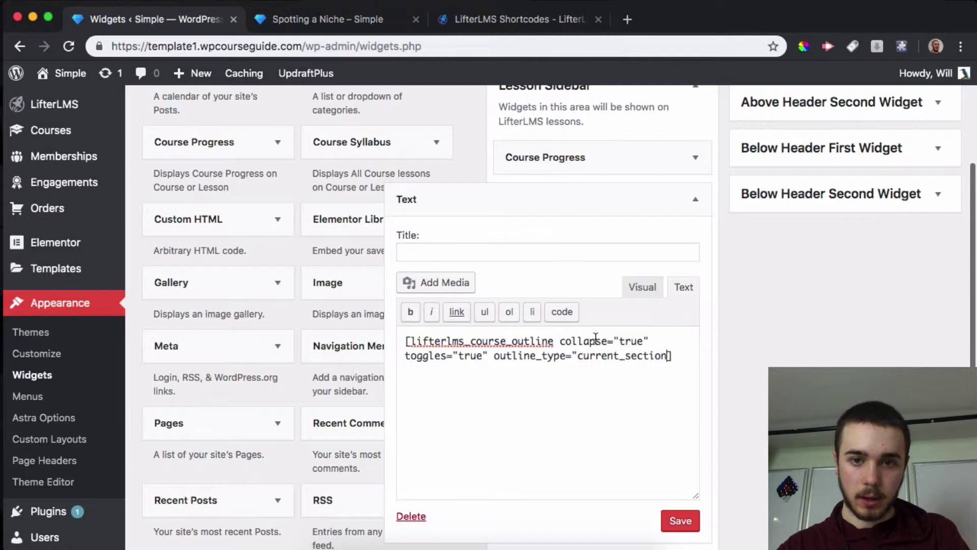
pyautogui.write('"')
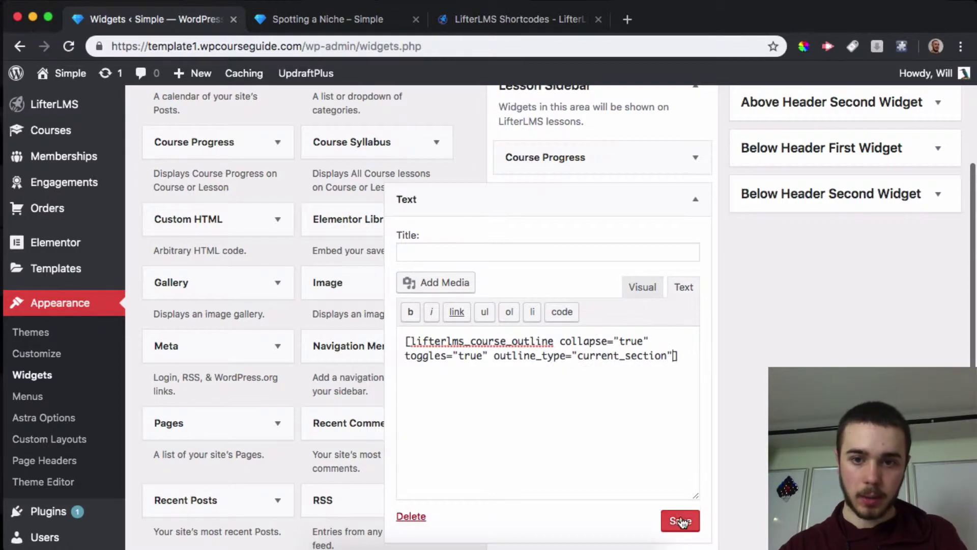
pyautogui.click(680, 520)
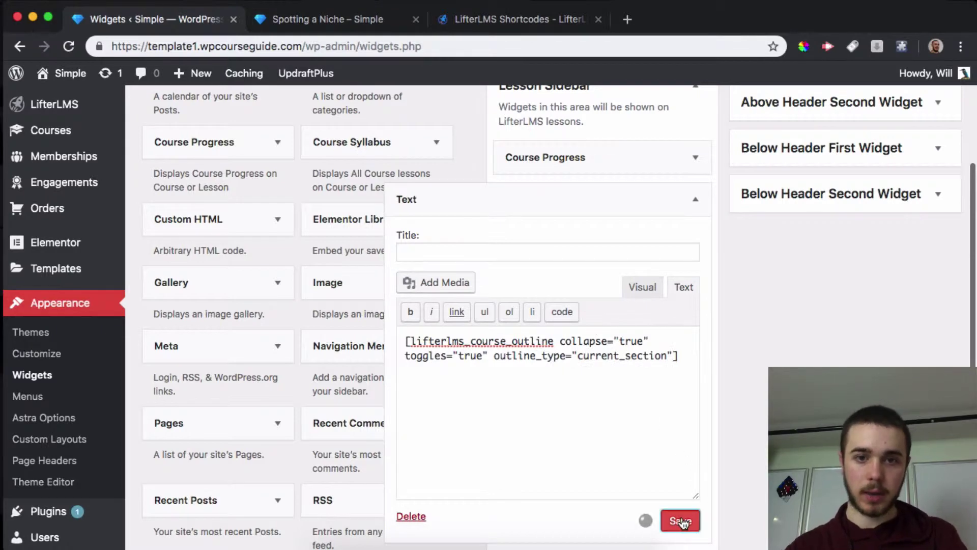
pyautogui.click(311, 21)
# - Reload the Spotting a Niche lesson to see only section II in the sidebar
pyautogui.click(70, 46)
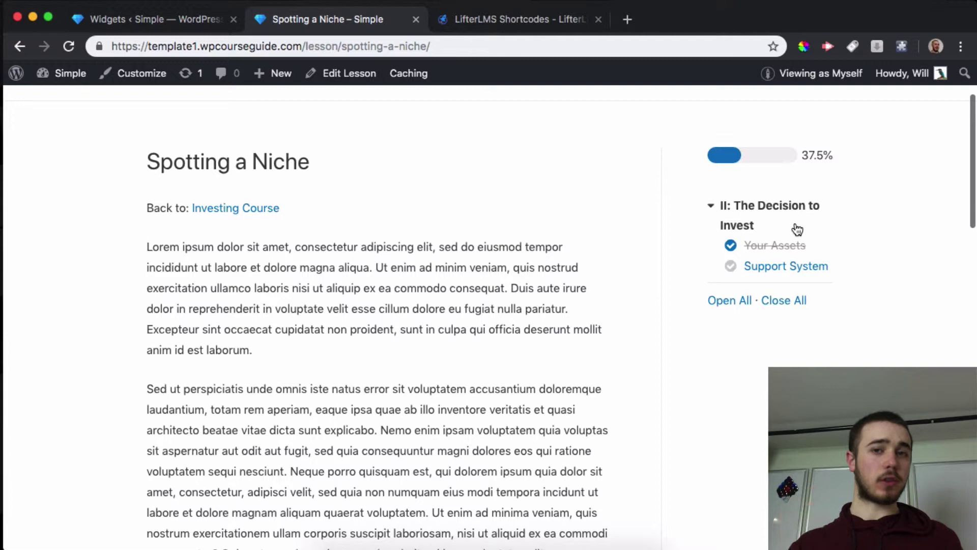
# - Strip collapse="true" and toggles="true" from the shortcode, save, and reload the lesson to check
pyautogui.click(148, 20)
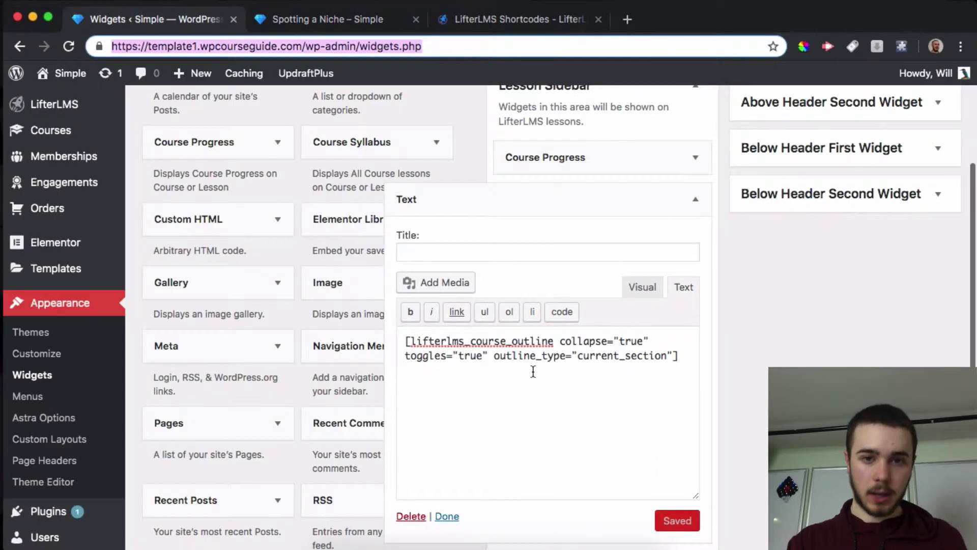
pyautogui.moveTo(558, 341); pyautogui.dragTo(652, 341)
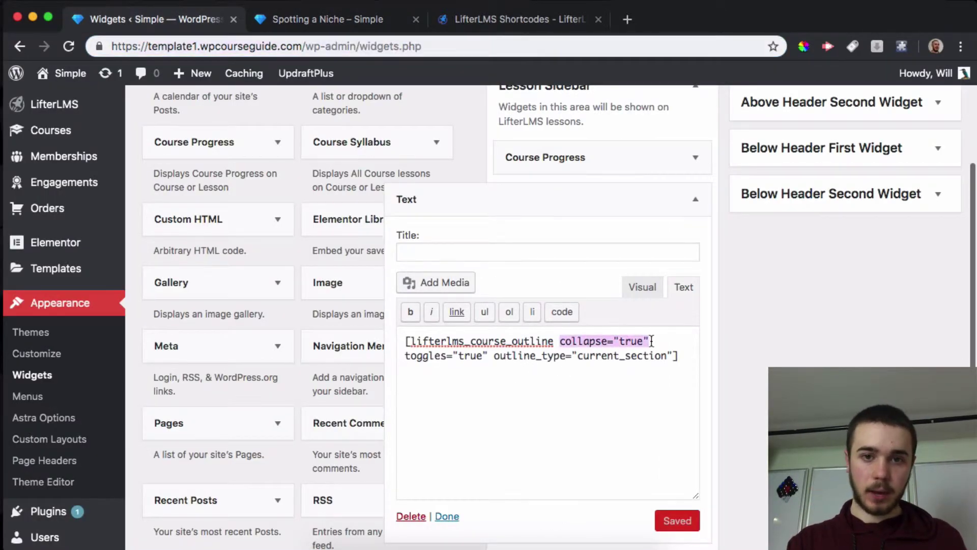
pyautogui.press('BackSpace')
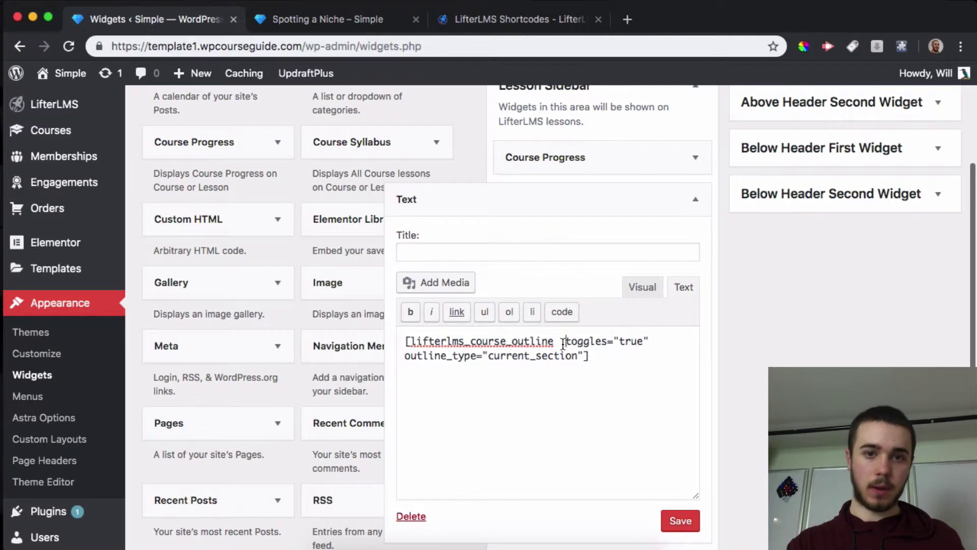
pyautogui.moveTo(564, 343); pyautogui.dragTo(669, 339)
pyautogui.press('BackSpace')
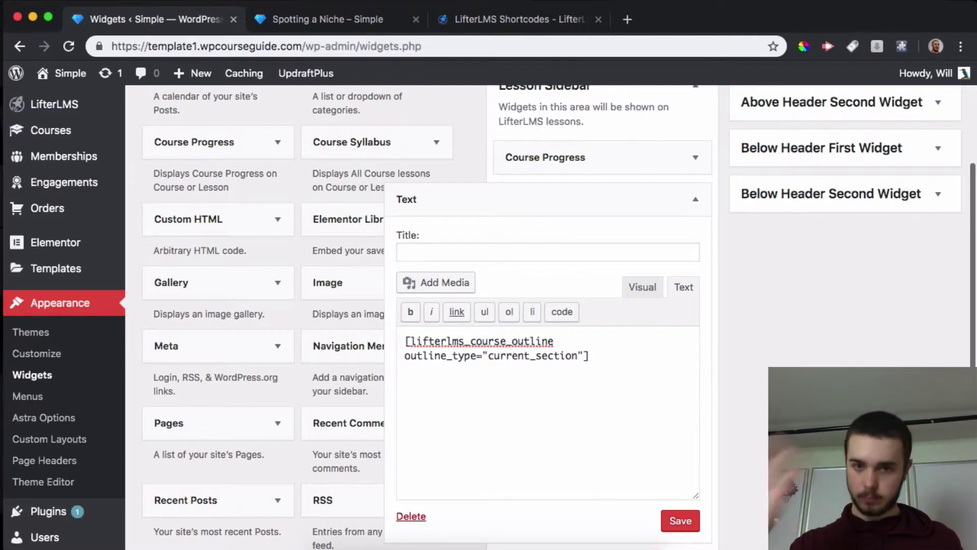
pyautogui.click(693, 524)
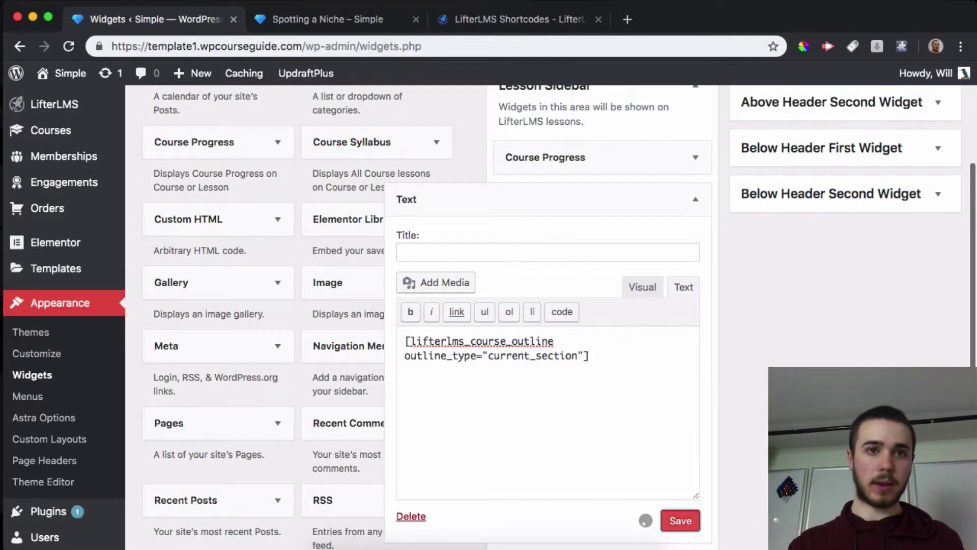
pyautogui.click(287, 21)
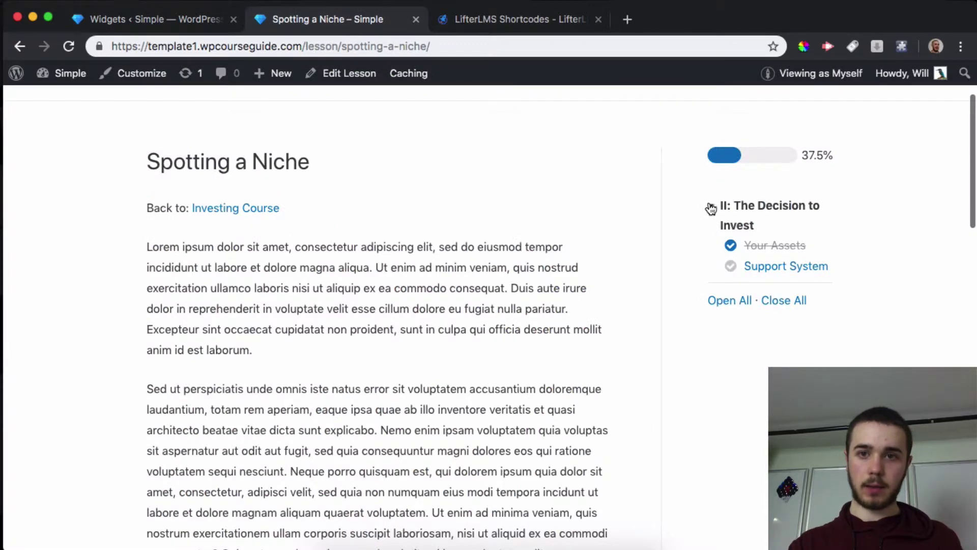
pyautogui.click(68, 47)
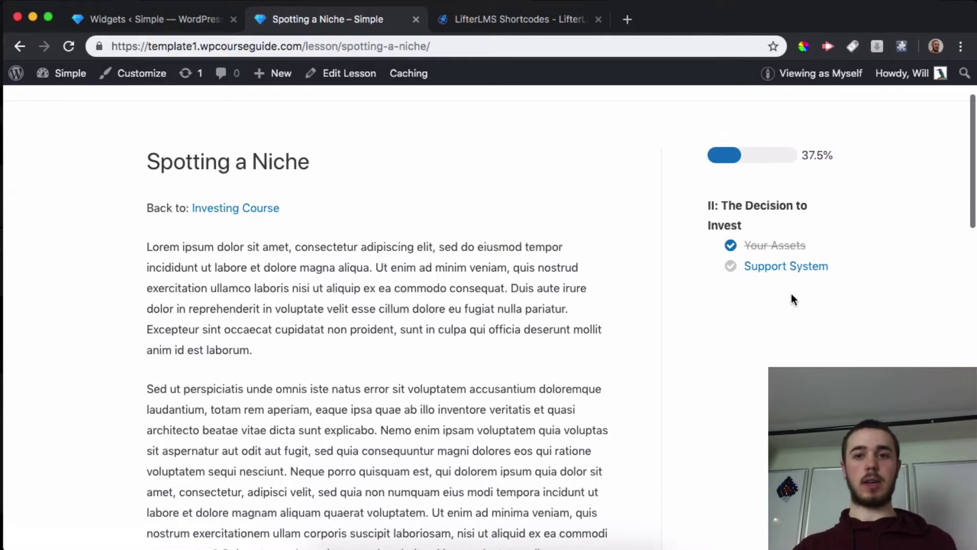
pyautogui.scroll(3, 547, 273)
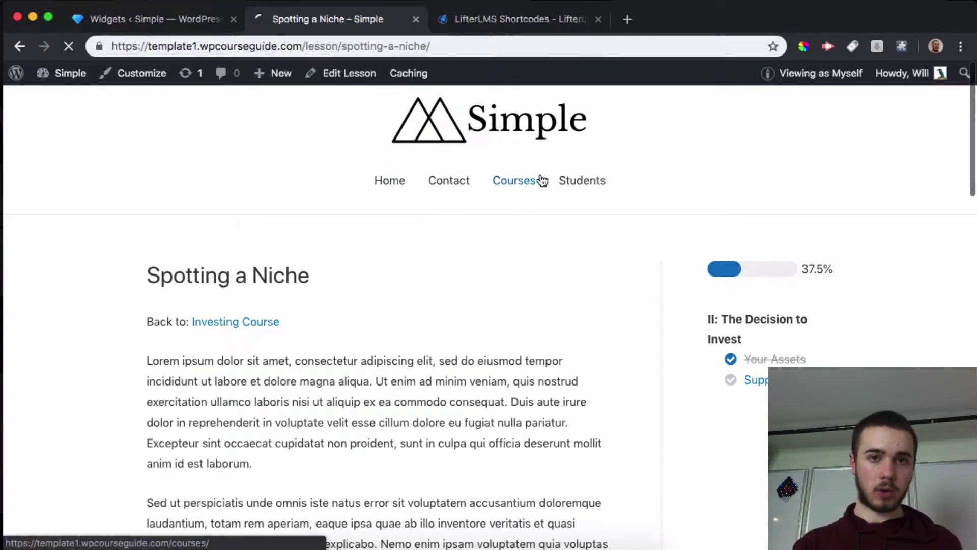
# - Open the Investing Course from the Courses listing and scroll to its lesson list
pyautogui.click(522, 184)
pyautogui.scroll(-3, 466, 283)
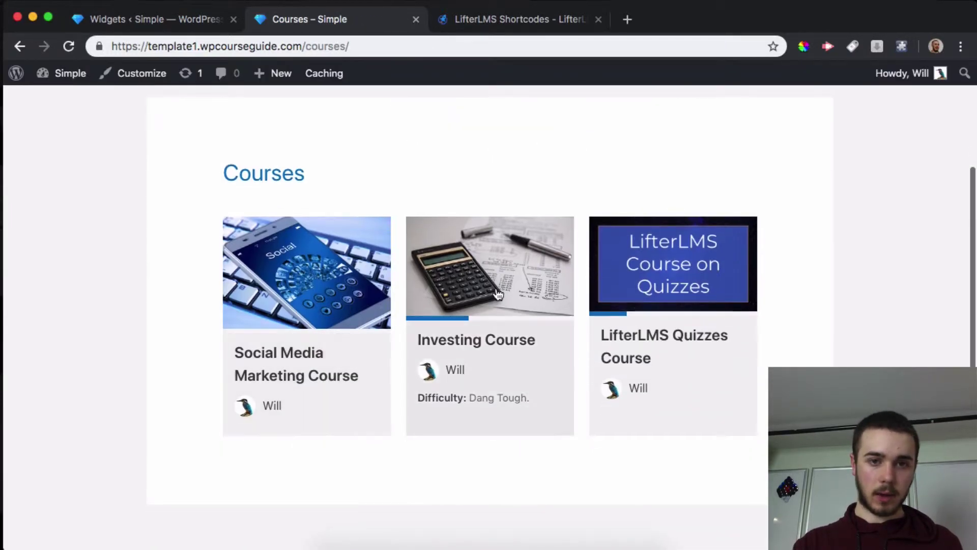
pyautogui.click(499, 325)
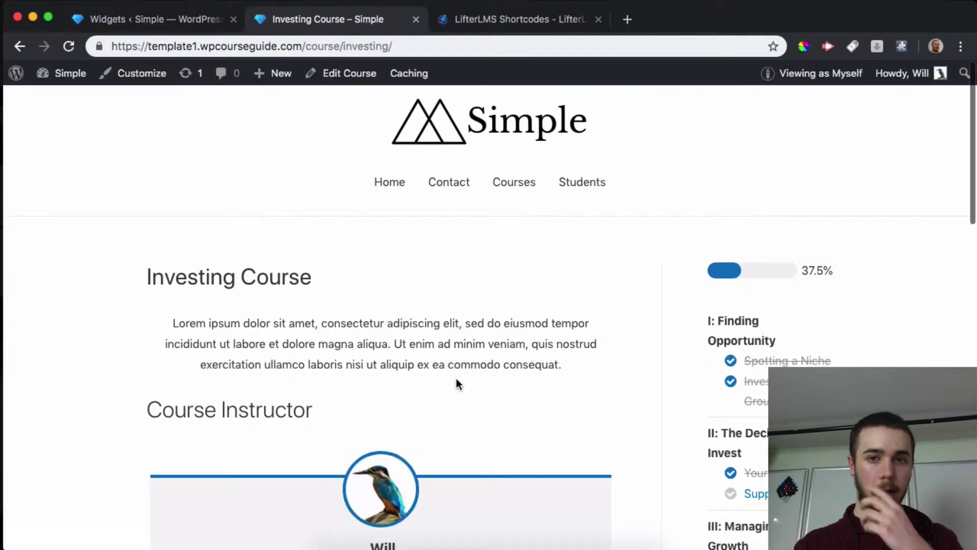
pyautogui.scroll(-1, 456, 380)
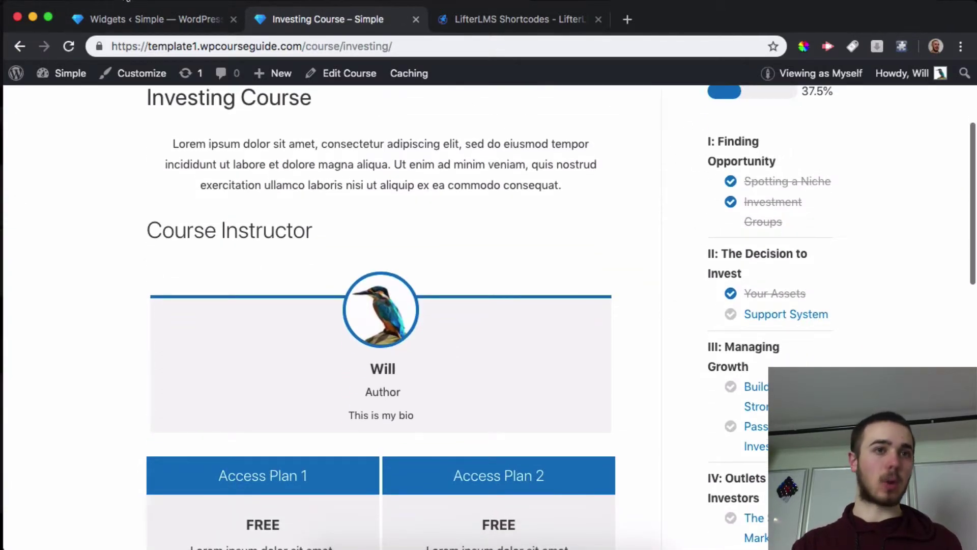
pyautogui.click(141, 17)
pyautogui.scroll(5, 471, 288)
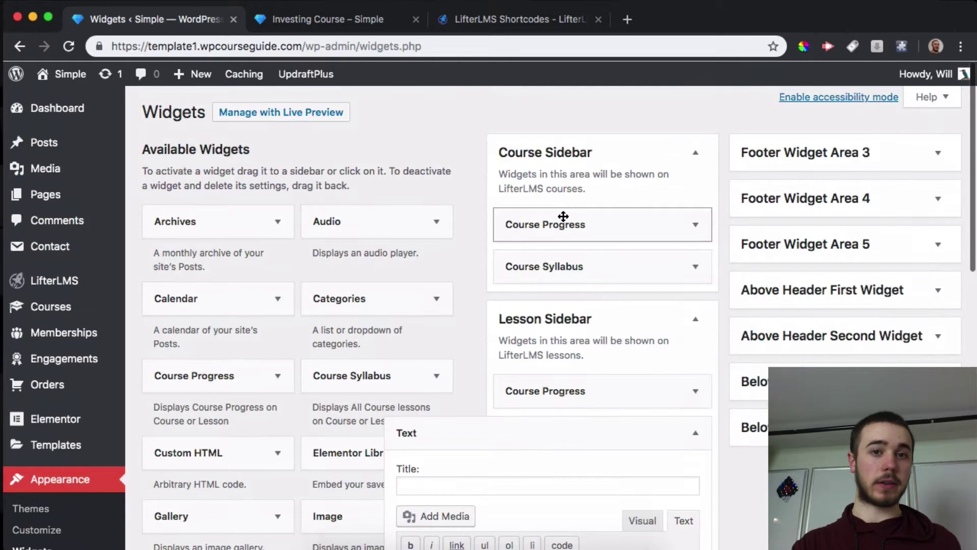
pyautogui.click(313, 20)
pyautogui.scroll(-10, 444, 232)
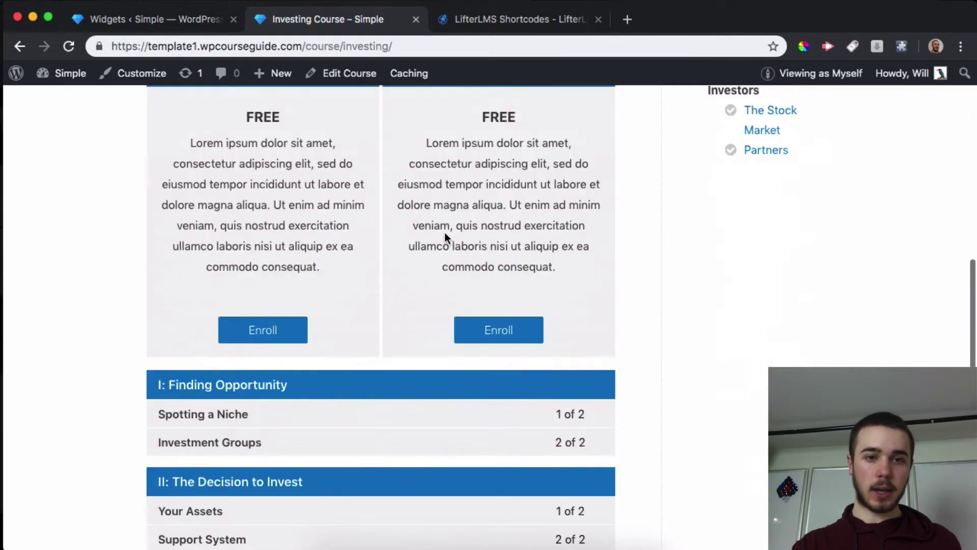
pyautogui.scroll(-1, 444, 232)
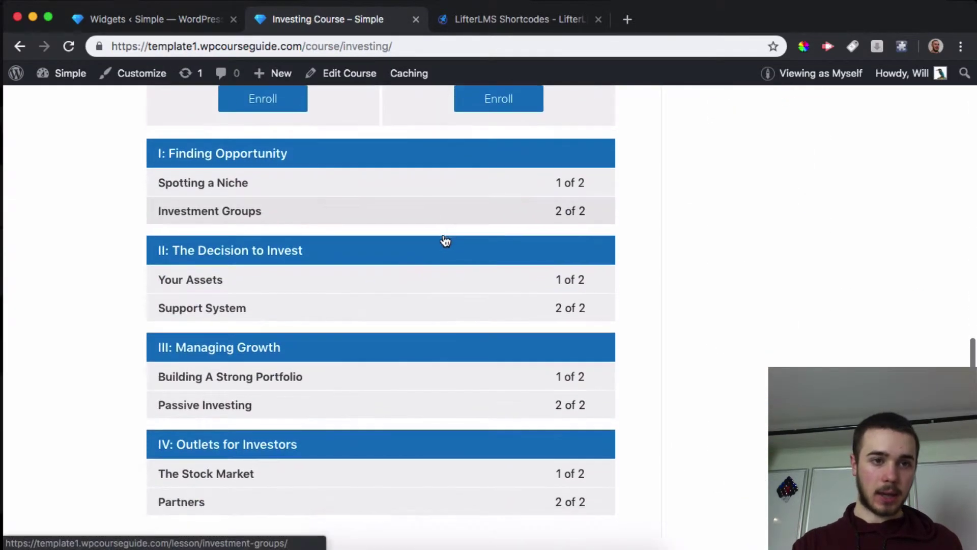
# - Go from Your Assets to the Support System lesson and mark it complete
pyautogui.click(298, 294)
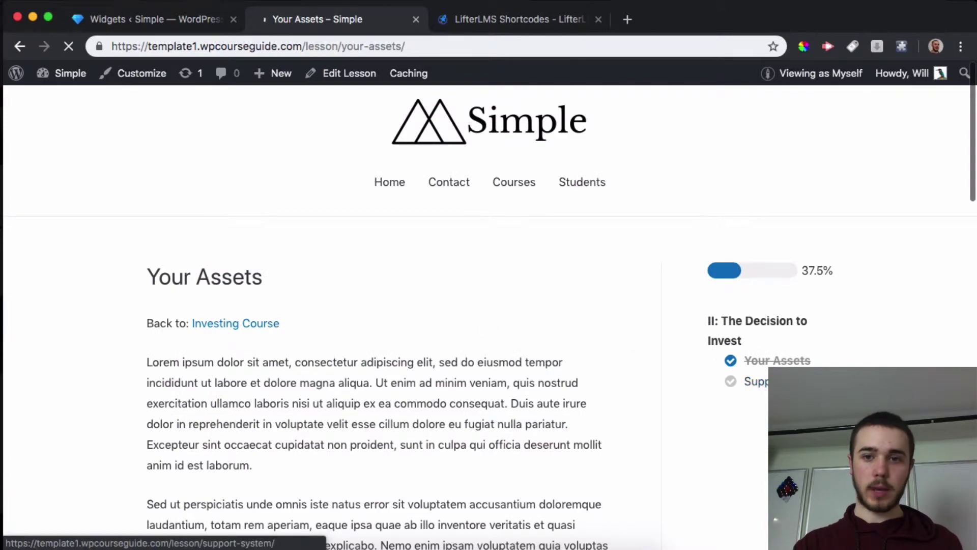
pyautogui.click(756, 381)
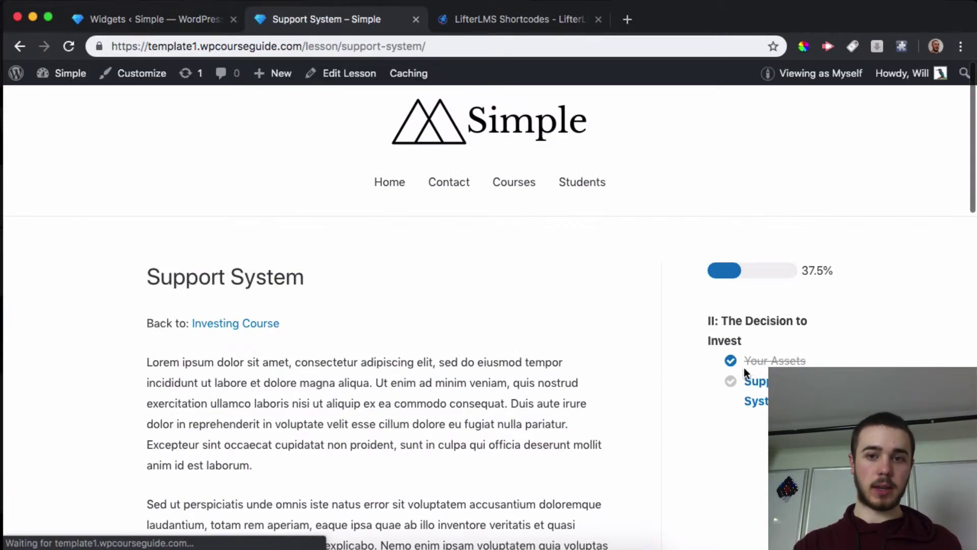
pyautogui.scroll(-15, 744, 367)
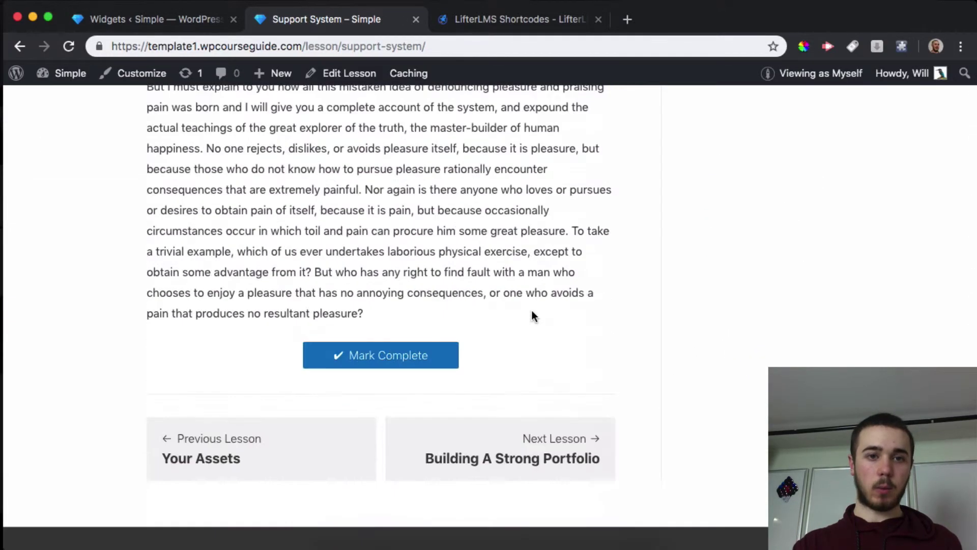
pyautogui.scroll(-2, 532, 311)
pyautogui.click(430, 270)
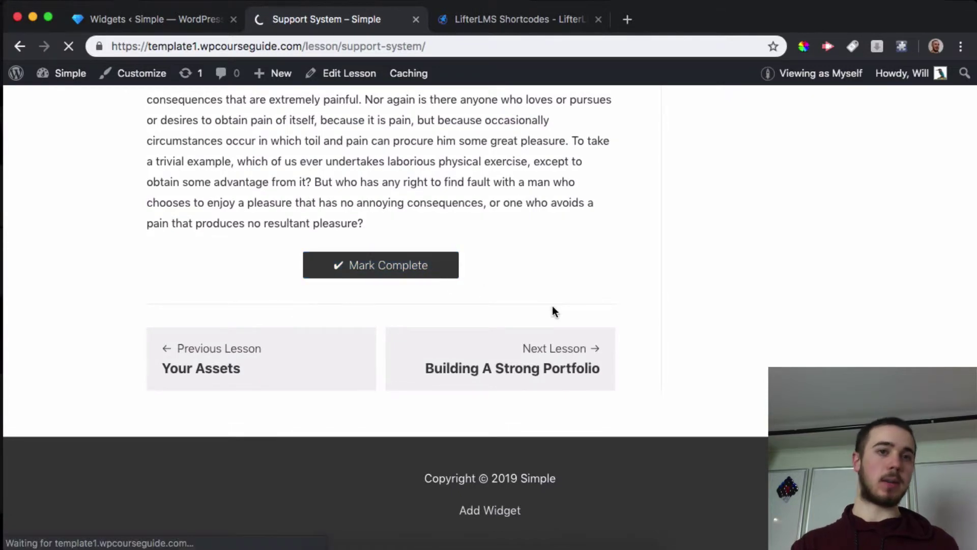
# - Dismiss the section and lesson completion notifications on Building A Strong Portfolio
pyautogui.scroll(2, 554, 310)
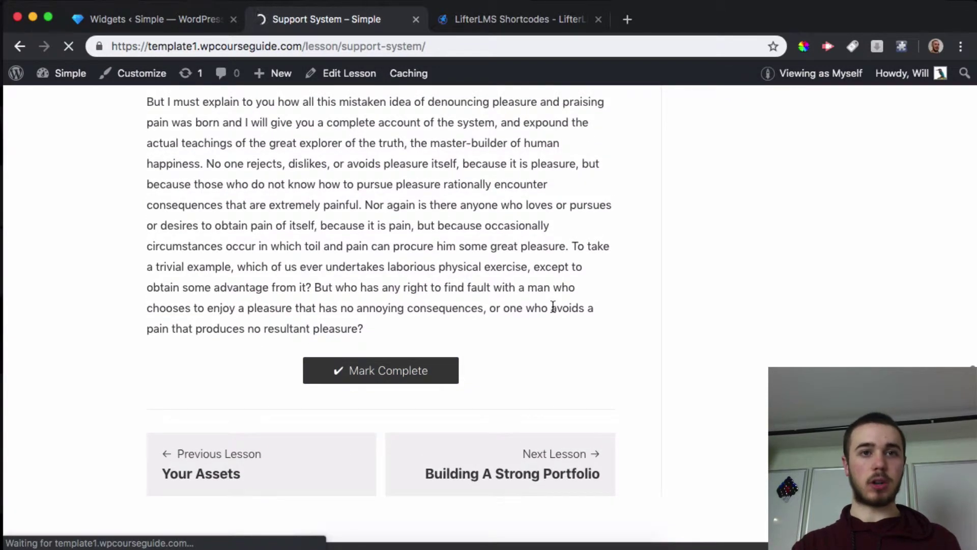
pyautogui.scroll(8, 553, 307)
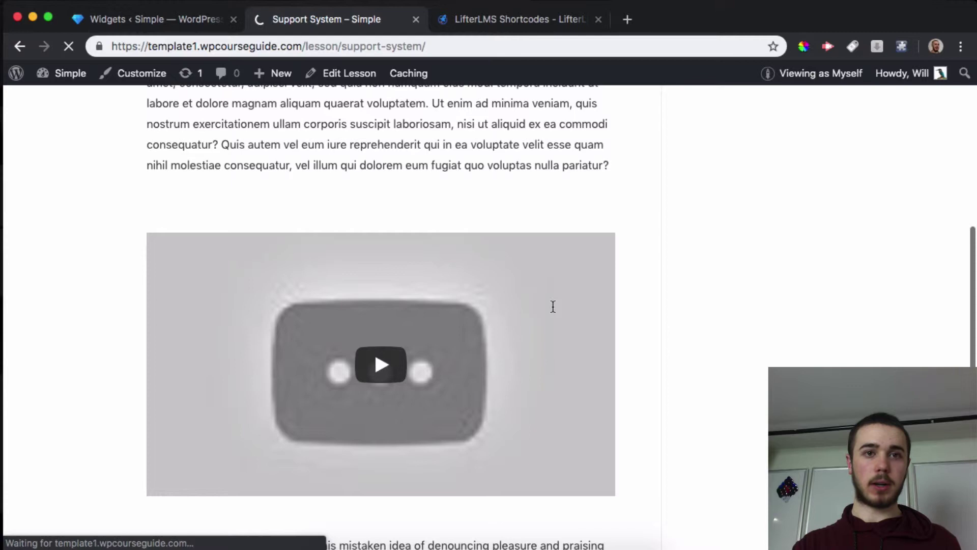
pyautogui.scroll(-6, 553, 306)
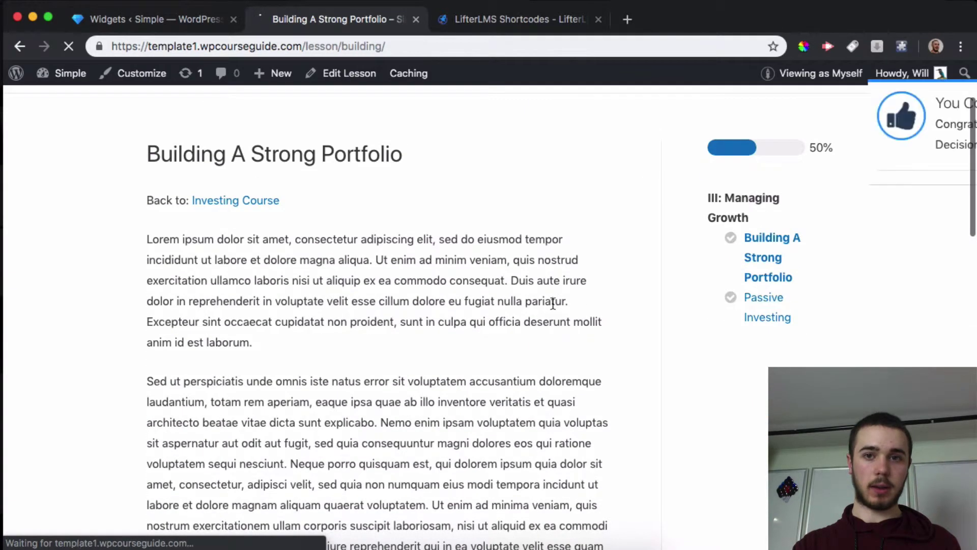
pyautogui.click(944, 98)
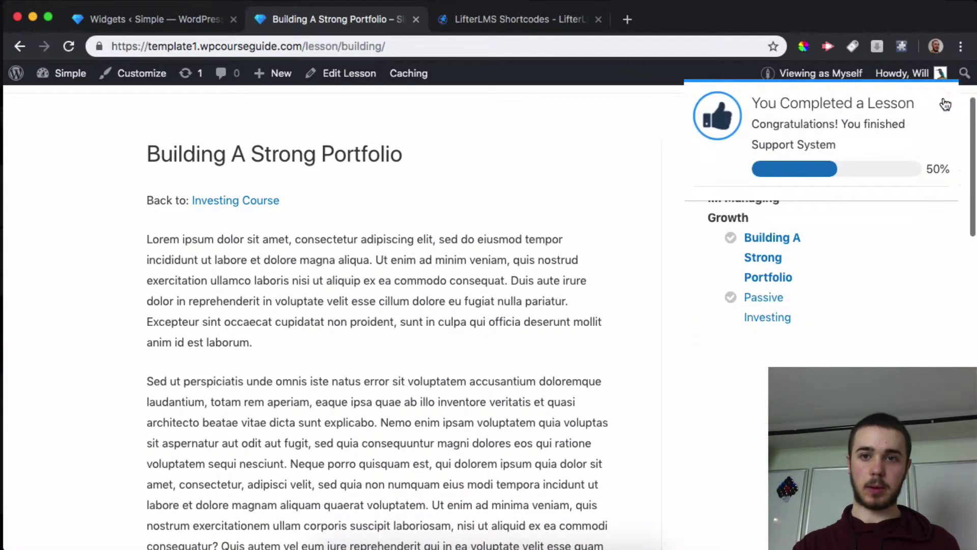
pyautogui.click(944, 97)
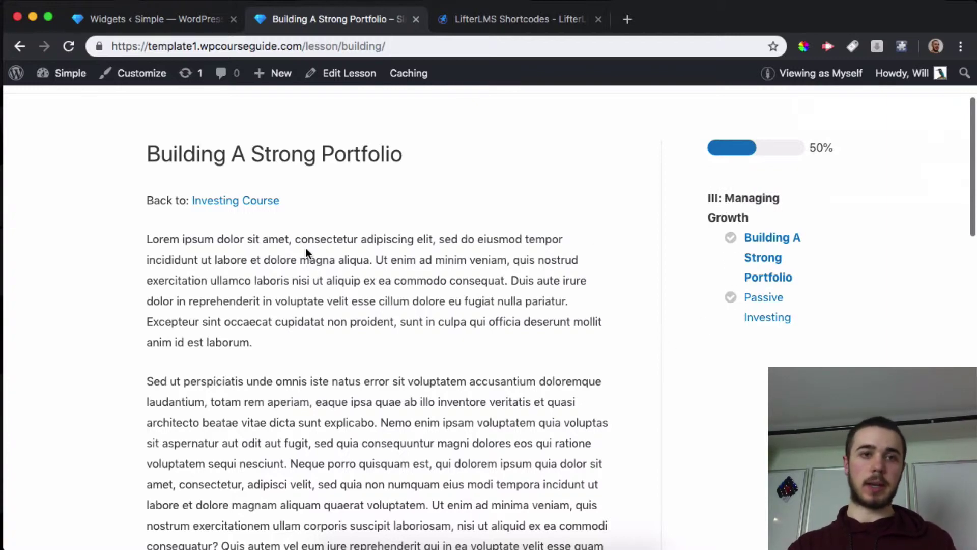
pyautogui.scroll(1, 223, 204)
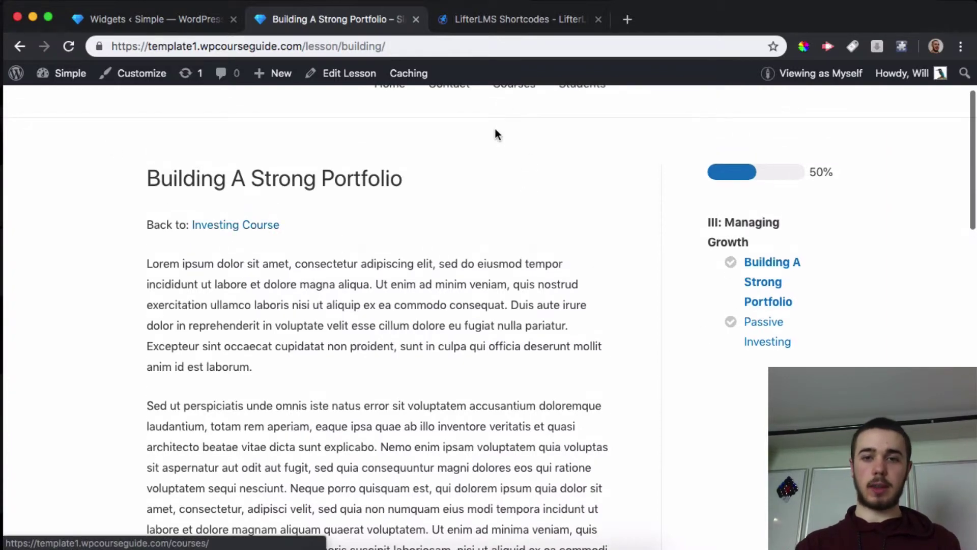
# - Go back to the Investing Course and reopen the Spotting a Niche lesson to check its section III sidebar outline
pyautogui.click(226, 230)
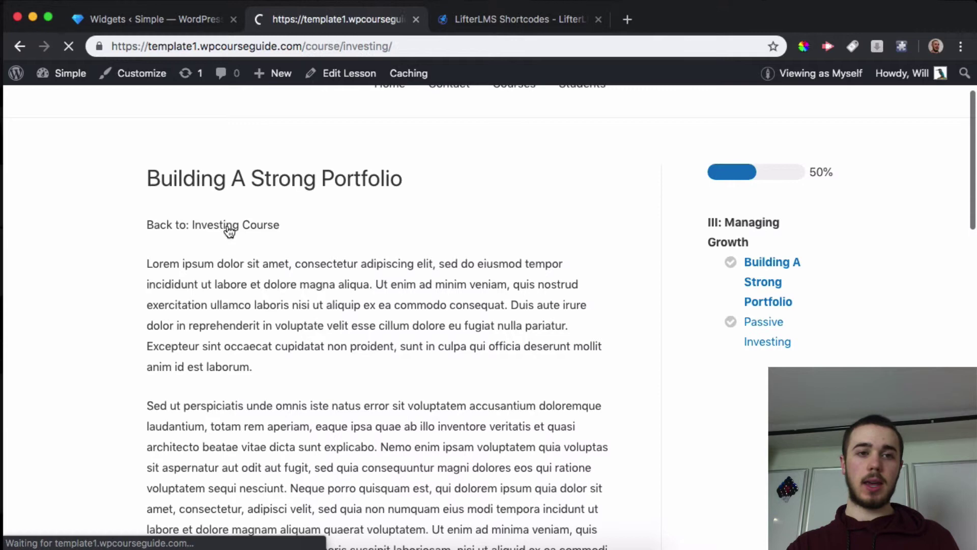
pyautogui.scroll(-15, 383, 301)
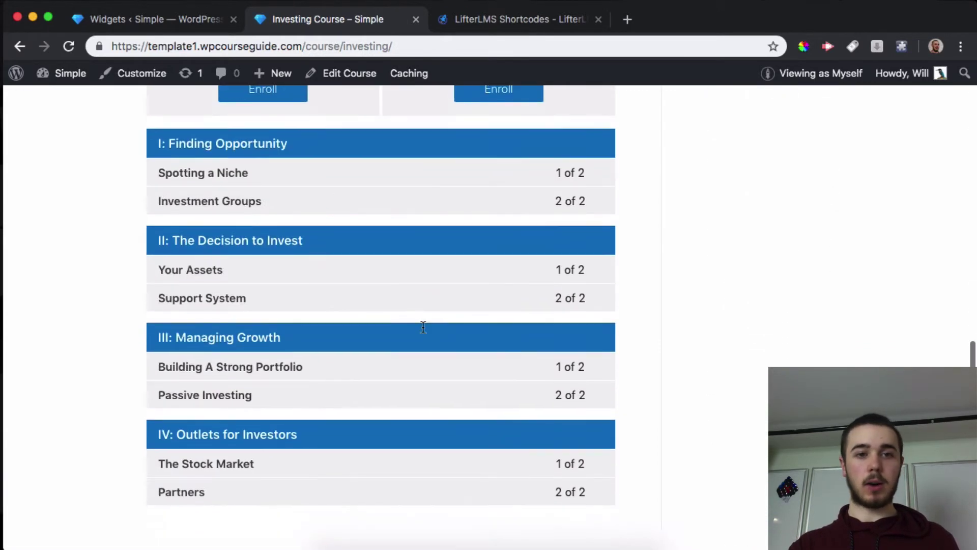
pyautogui.click(268, 180)
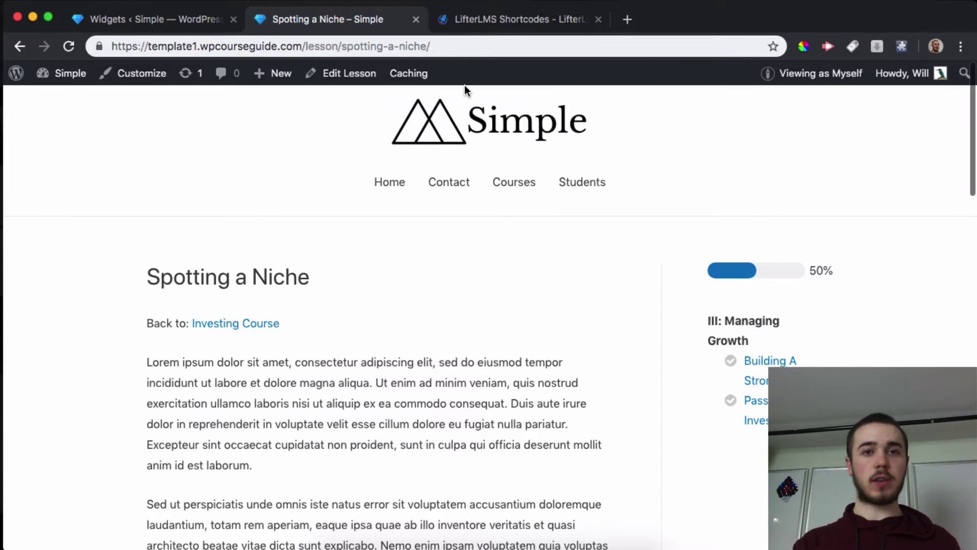
pyautogui.click(187, 24)
pyautogui.scroll(-3, 615, 362)
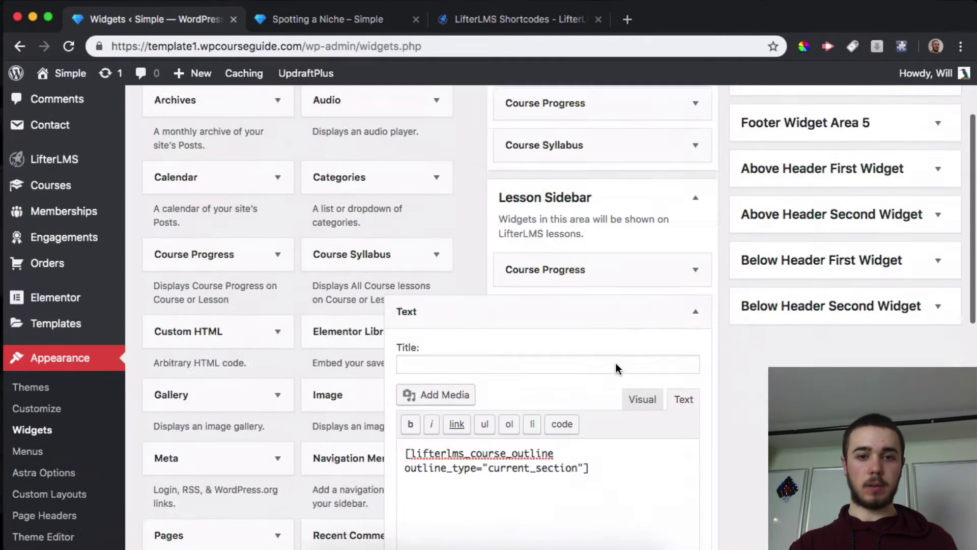
pyautogui.scroll(-2, 615, 363)
pyautogui.moveTo(590, 375); pyautogui.dragTo(407, 359)
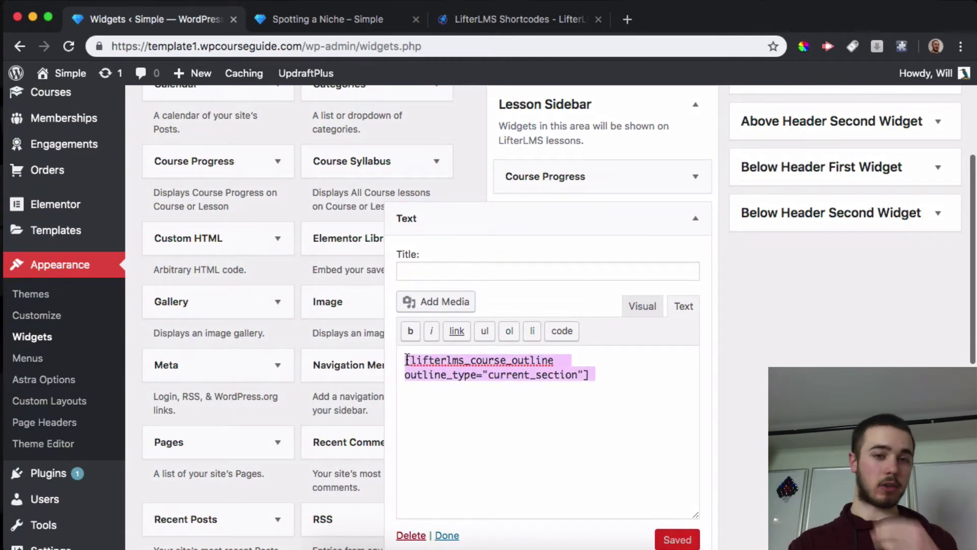
pyautogui.click(624, 392)
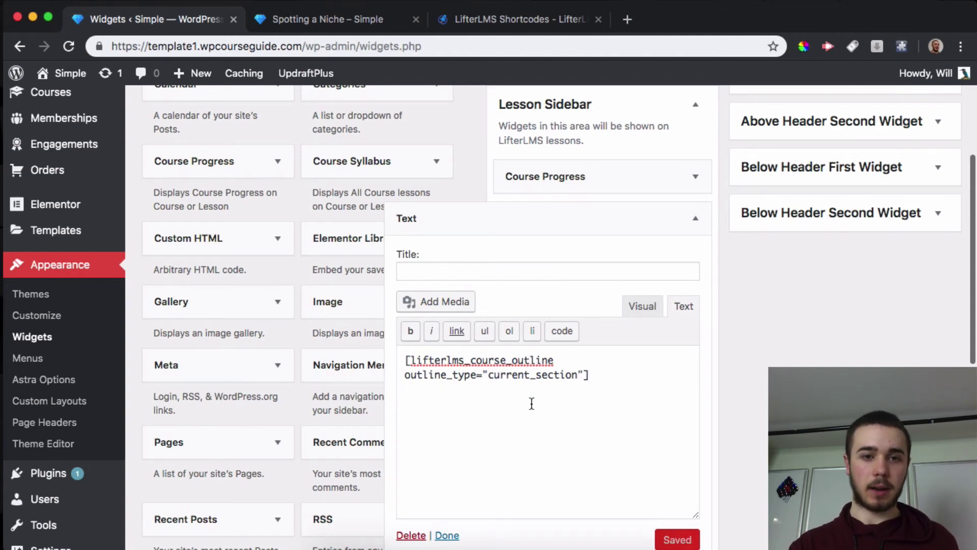
pyautogui.scroll(-1, 530, 403)
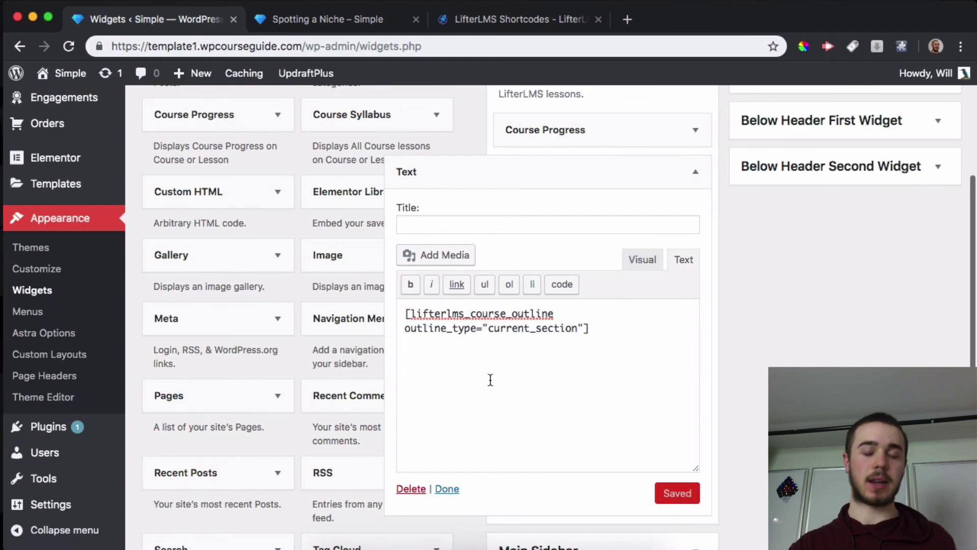